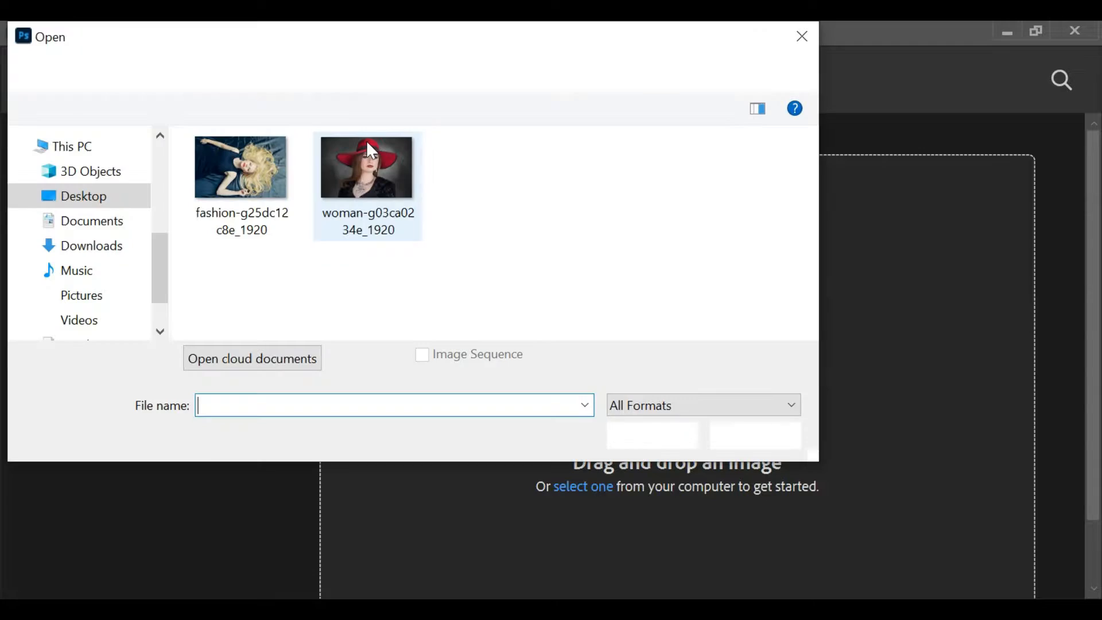
Open the woman-g03ca0234e_1920 photo and select the woman automatically with Select Subject from the Quick Selection tool.
right_click(357, 175)
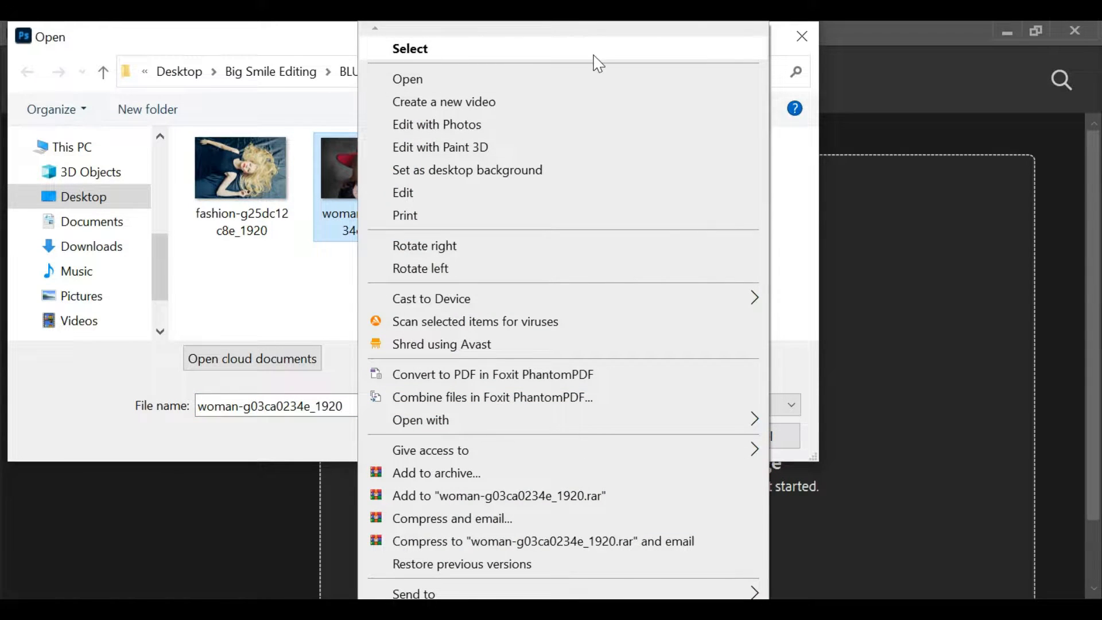
click(594, 52)
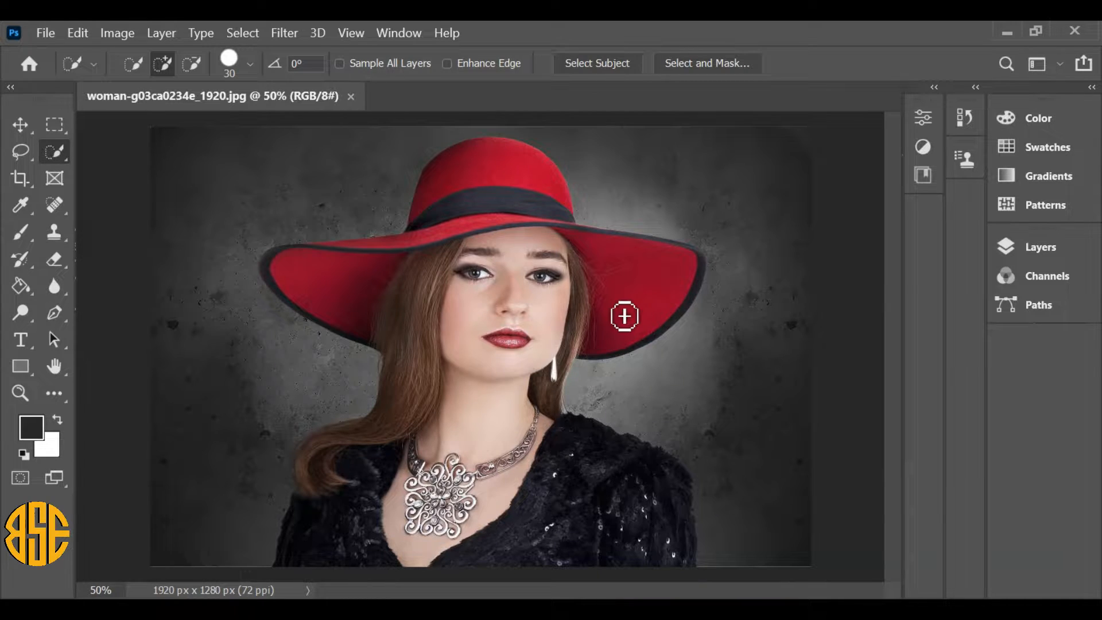
right_click(59, 156)
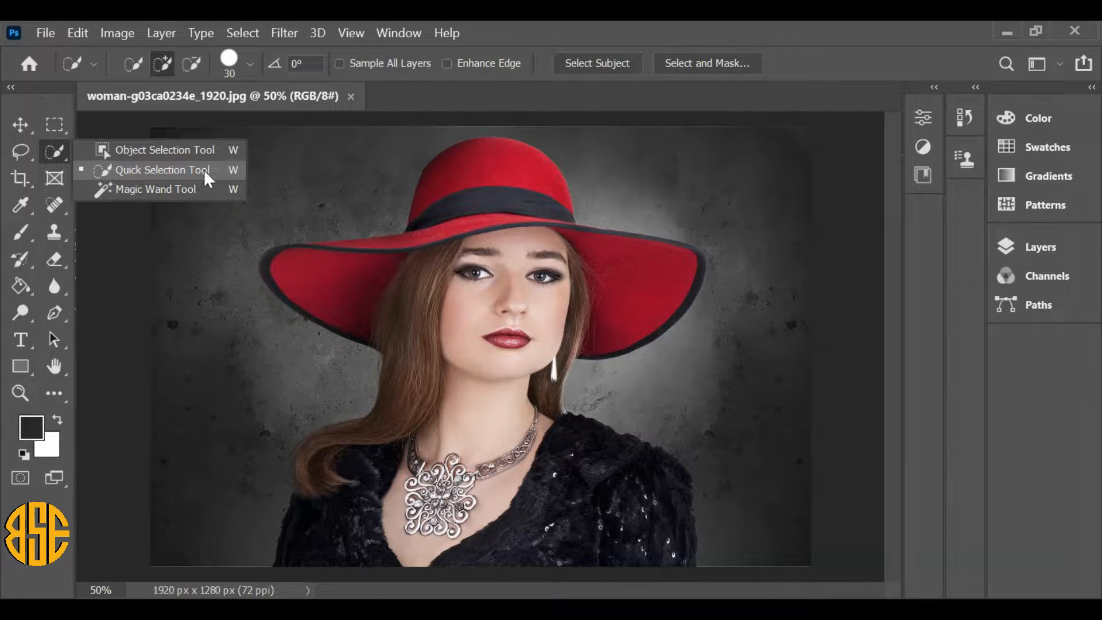
click(245, 177)
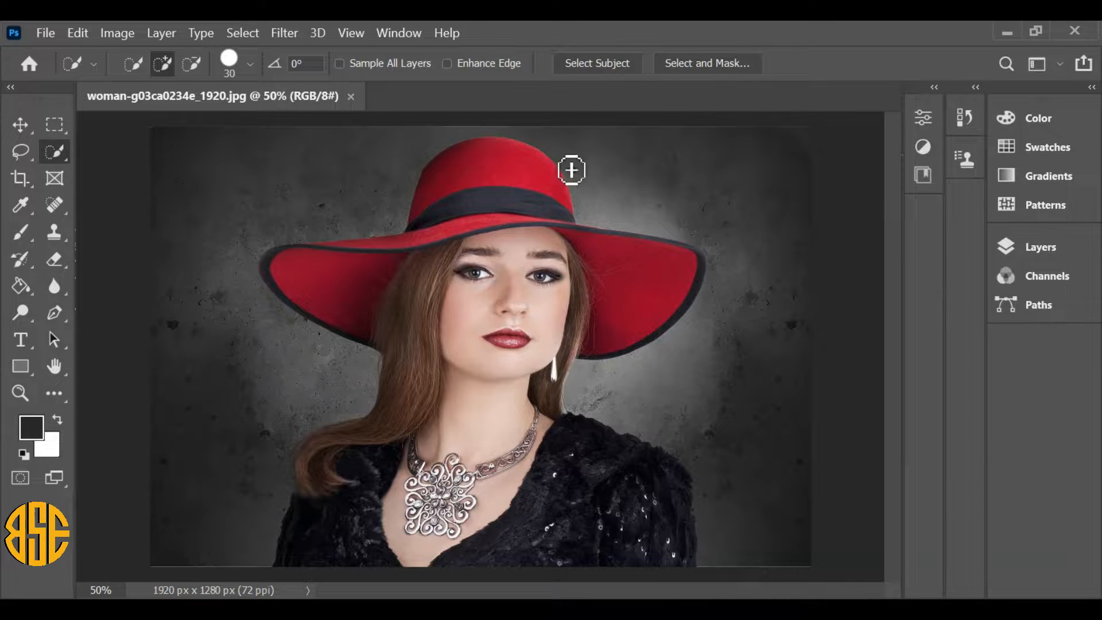
click(595, 65)
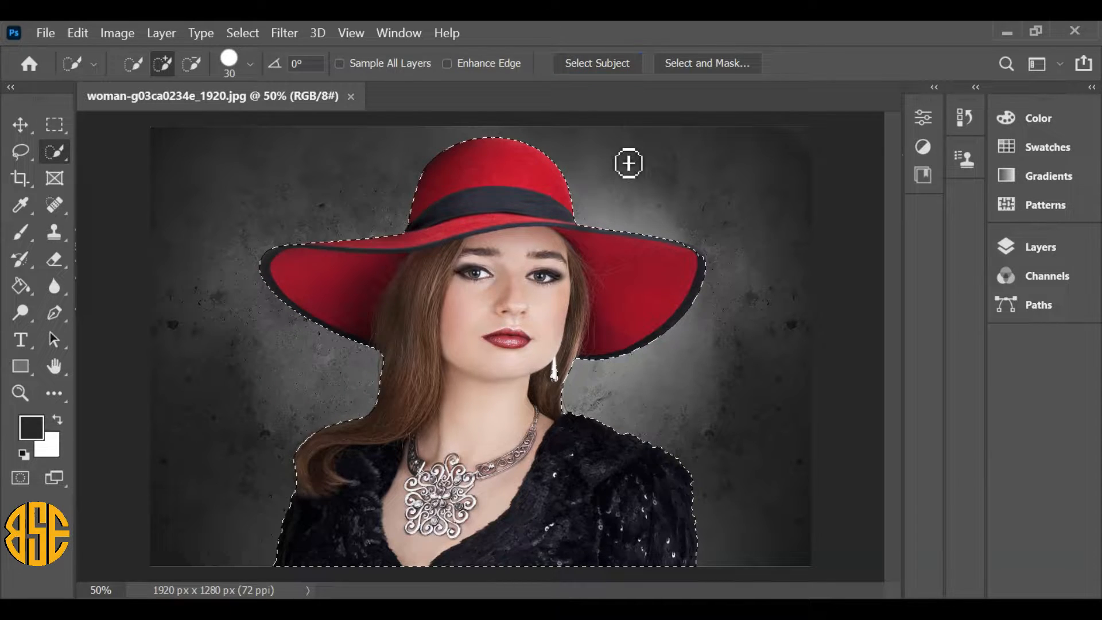
Bring the selection into Select and Mask and set the view mode to Onion Skin at 100% transparency.
click(719, 61)
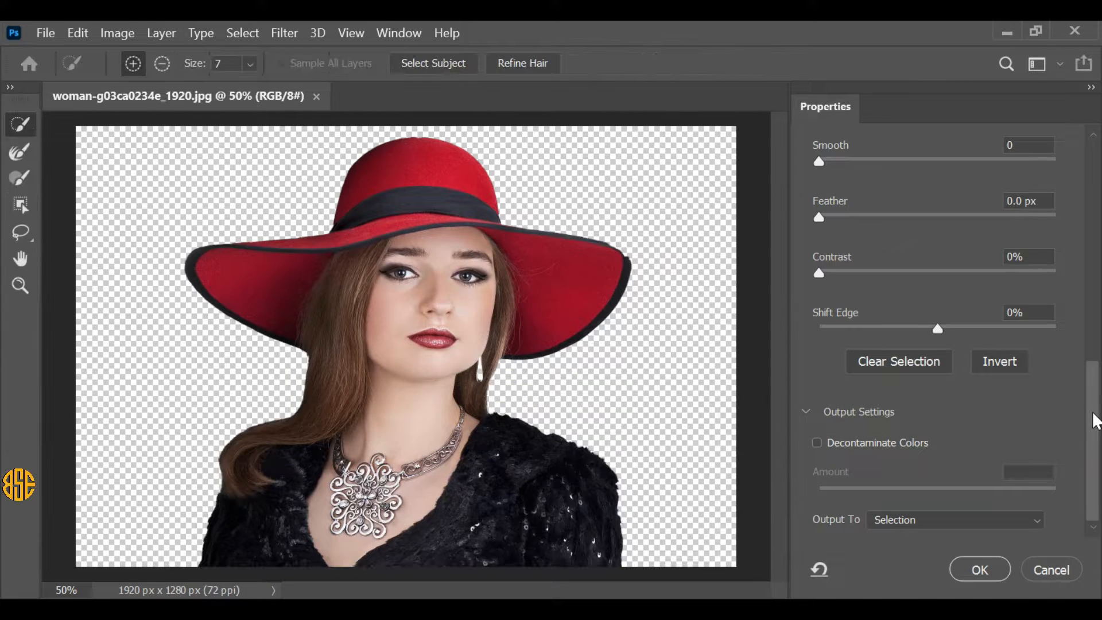
drag(1096, 421, 1096, 183)
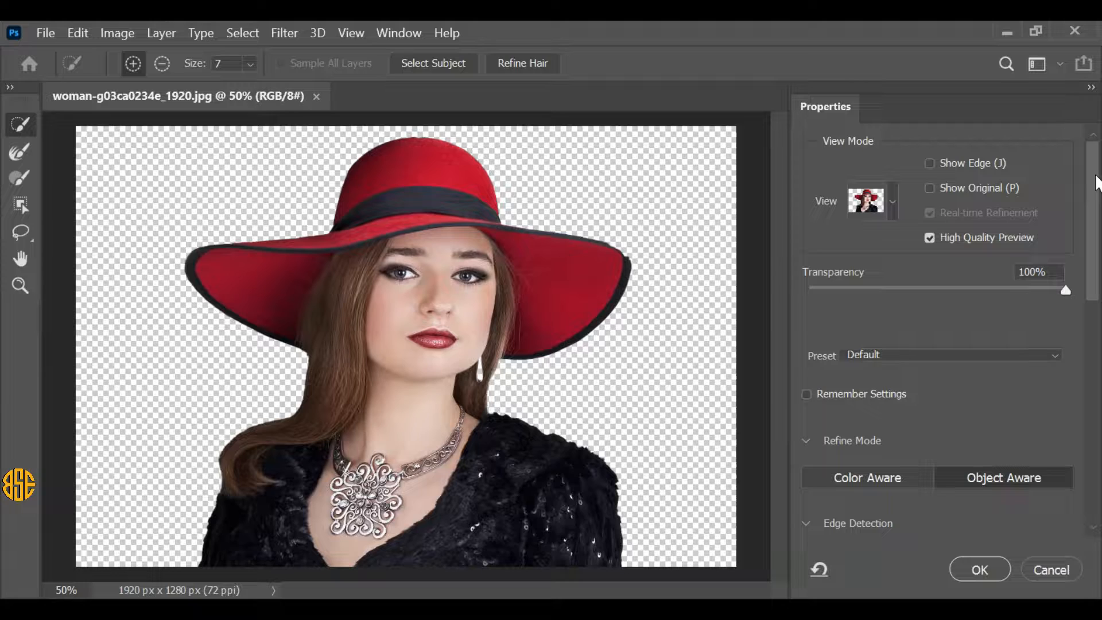
click(891, 200)
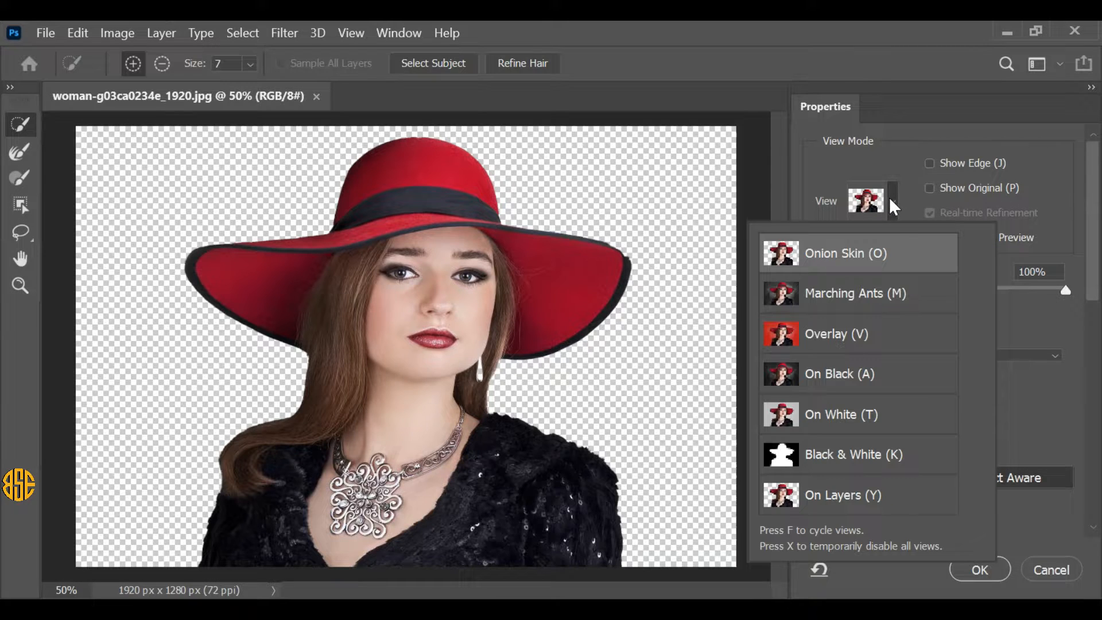
click(865, 253)
Add the missing outer edge of the hat brim beside the woman's face to the selection with a size 7 brush.
scroll(664, 272, up, 1)
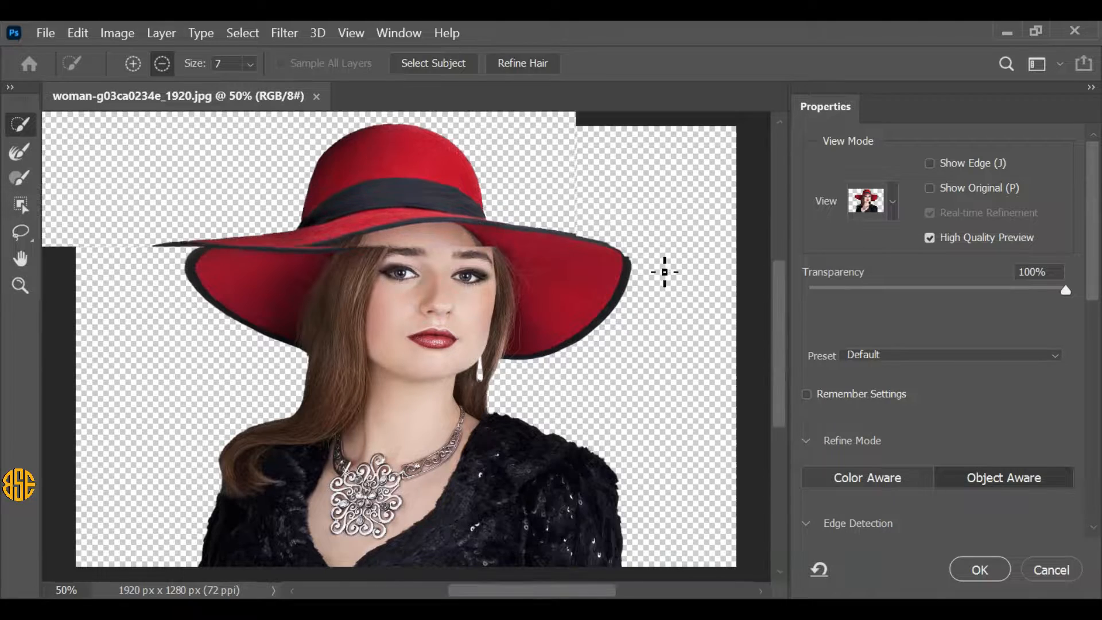
scroll(664, 272, up, 5)
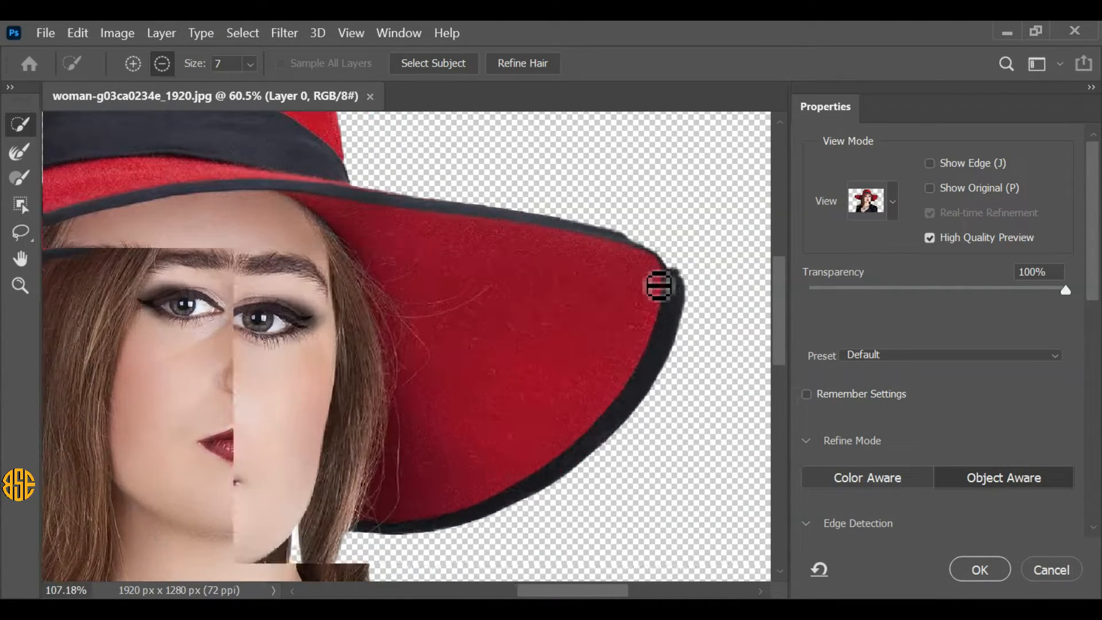
scroll(659, 285, up, 5)
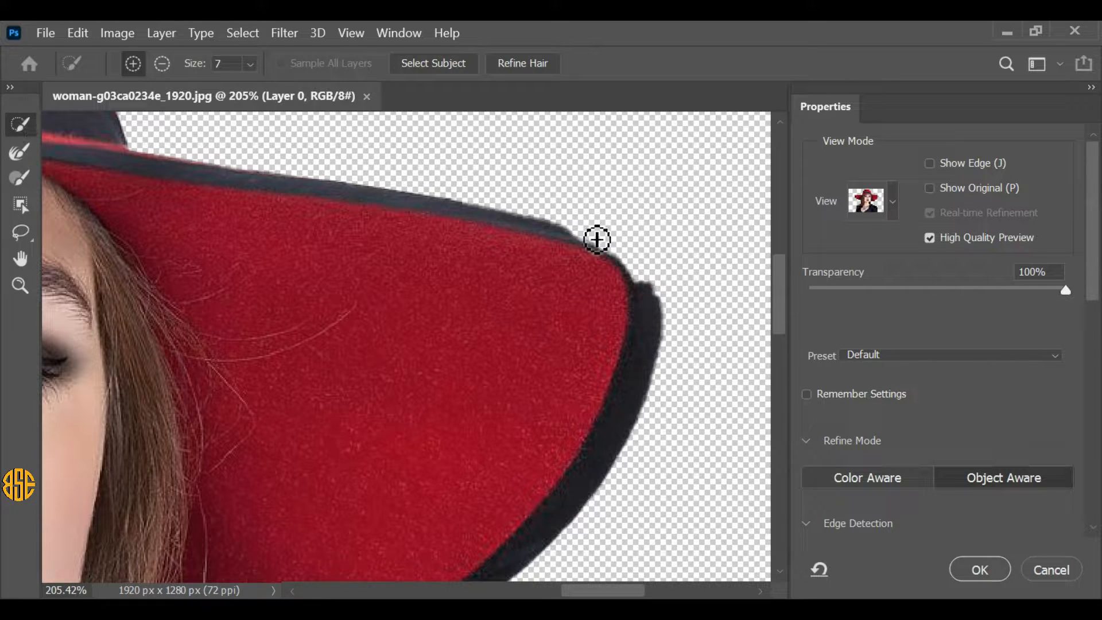
mouse_move(580, 240)
mouse_down()
mouse_move(635, 258)
mouse_move(659, 304)
mouse_up()
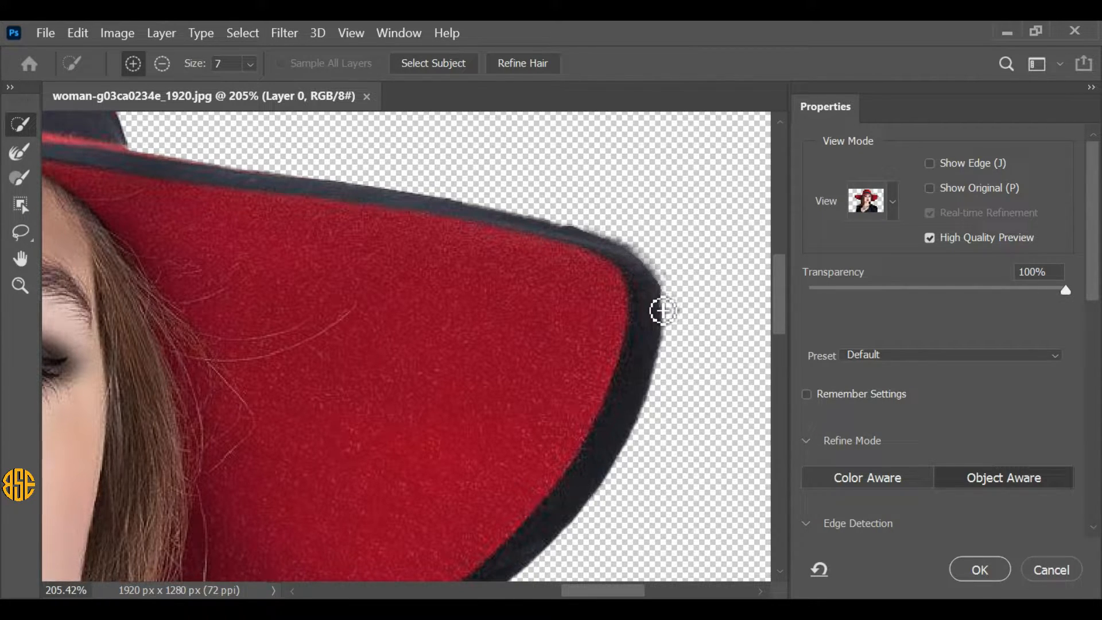
Paint the missing part of the drop earring back into the selection.
drag(440, 404, 567, 235)
drag(478, 351, 584, 170)
drag(385, 389, 455, 336)
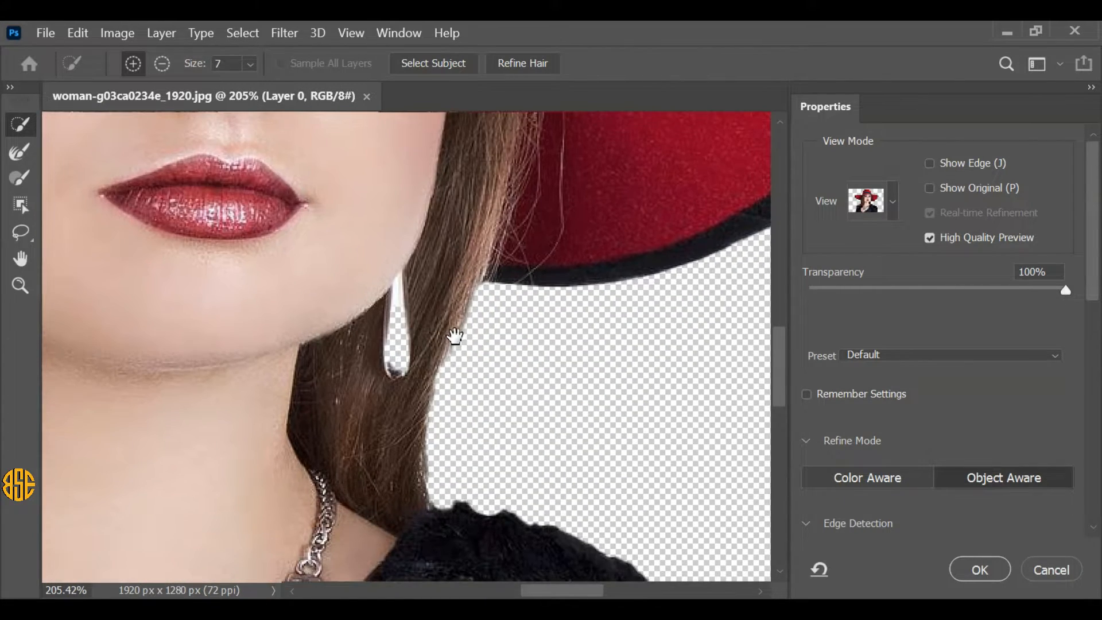
mouse_move(414, 305)
mouse_down()
mouse_move(392, 378)
mouse_move(409, 380)
mouse_move(418, 353)
mouse_move(412, 337)
mouse_move(403, 381)
mouse_move(404, 330)
mouse_move(388, 362)
mouse_move(400, 391)
mouse_up()
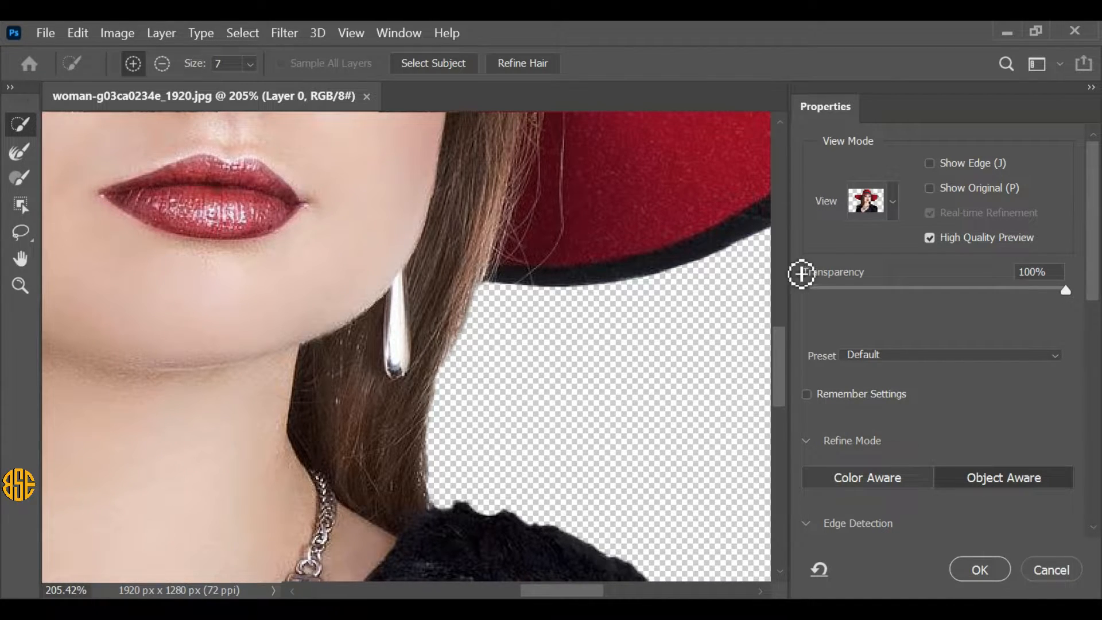
Enable Decontaminate Colors at 100% and output the refined selection to a New Layer with Layer Mask.
drag(1096, 279, 1092, 505)
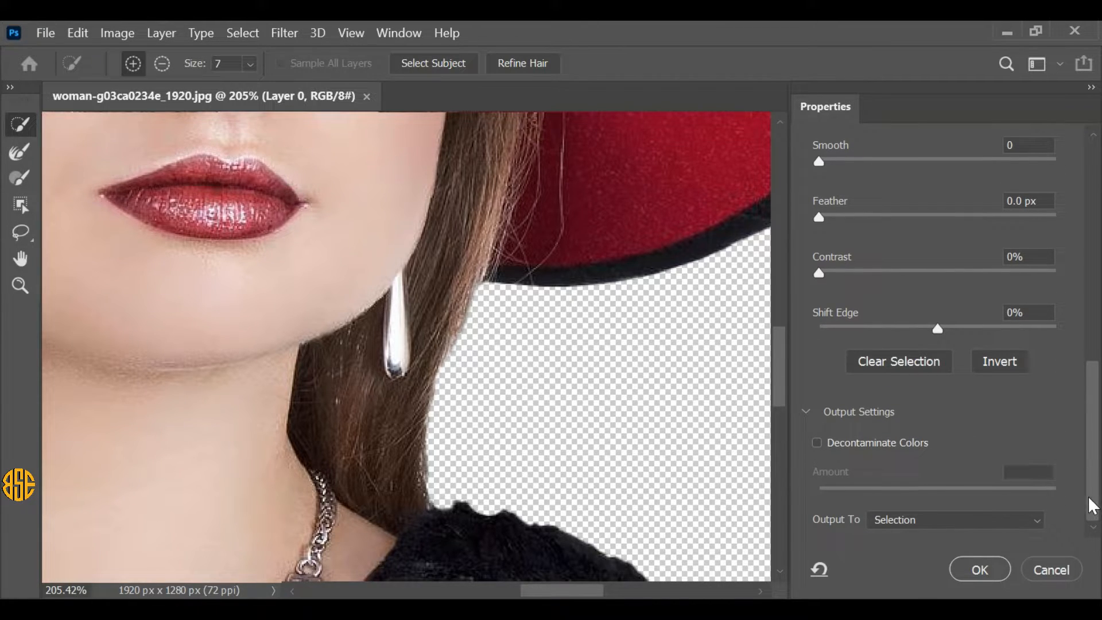
click(817, 442)
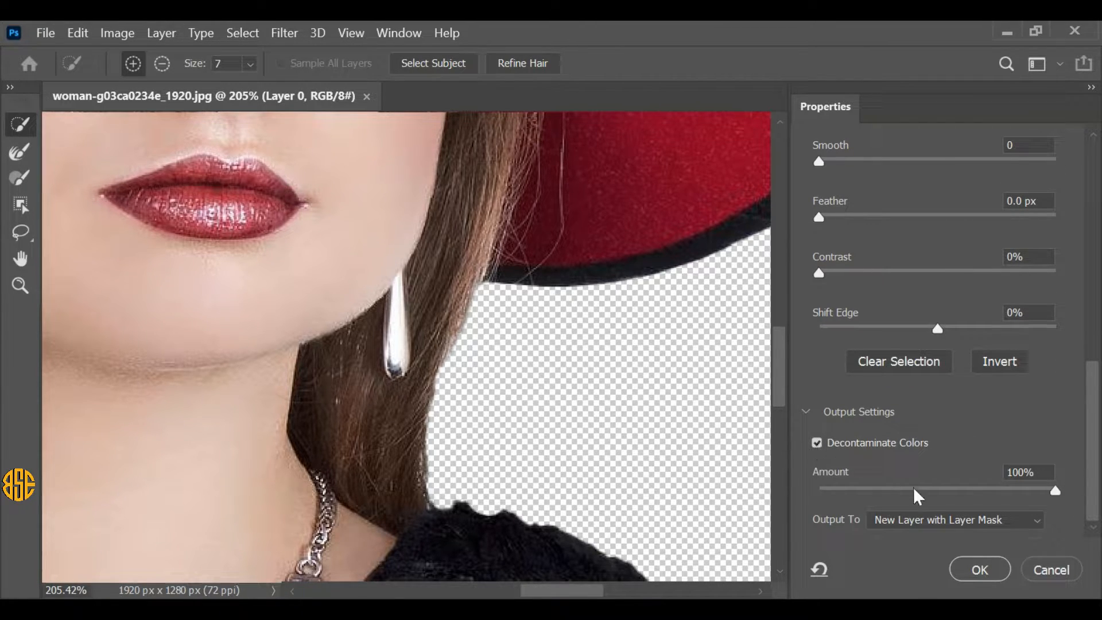
click(925, 518)
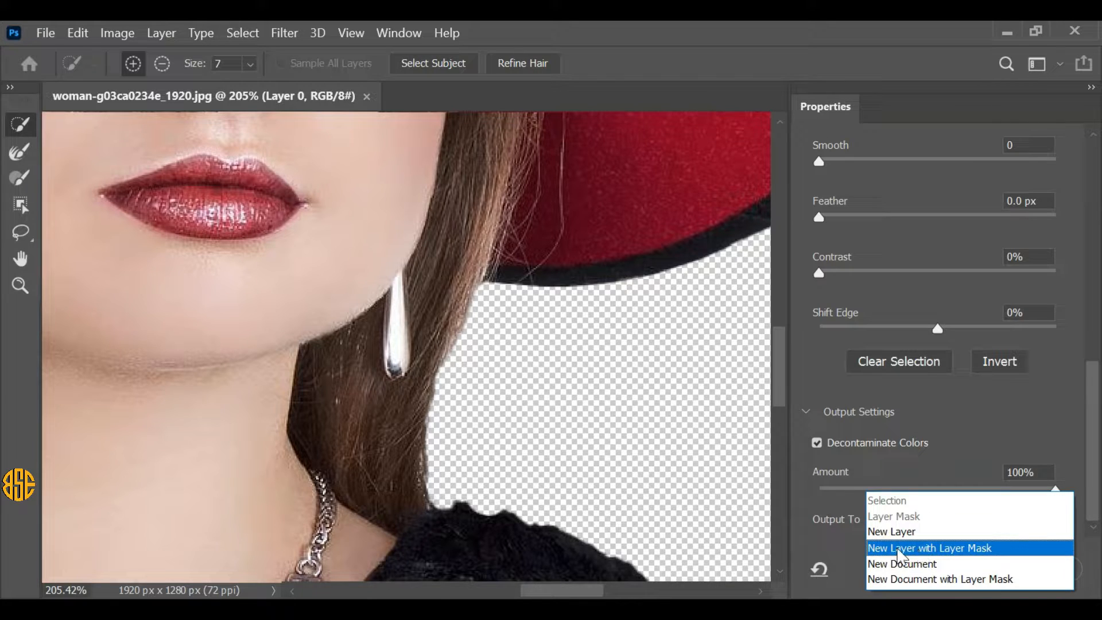
click(987, 549)
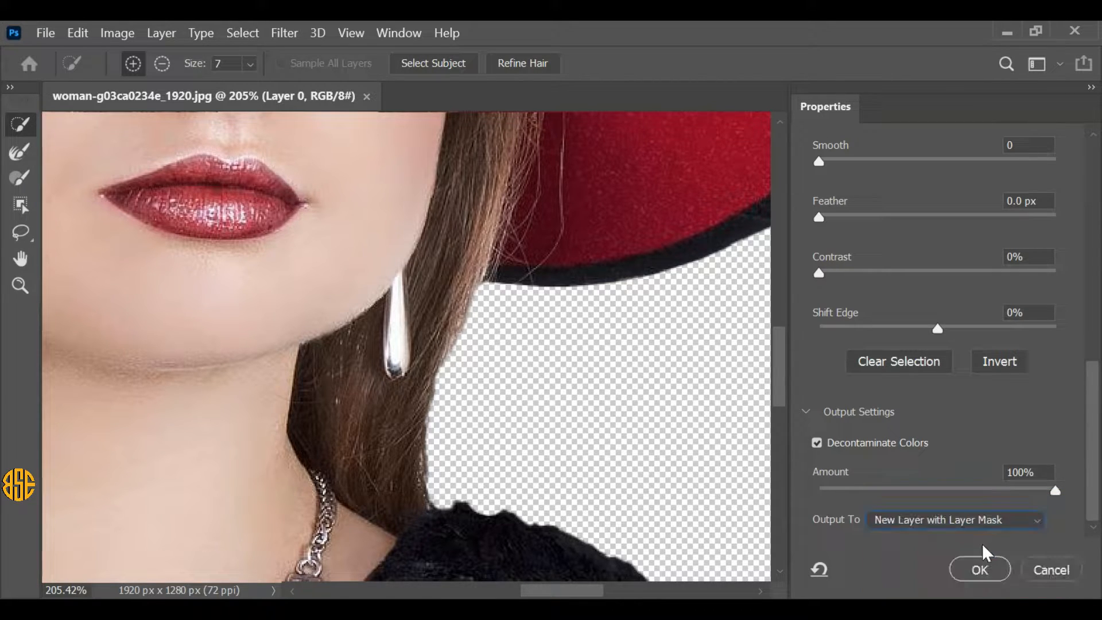
click(979, 568)
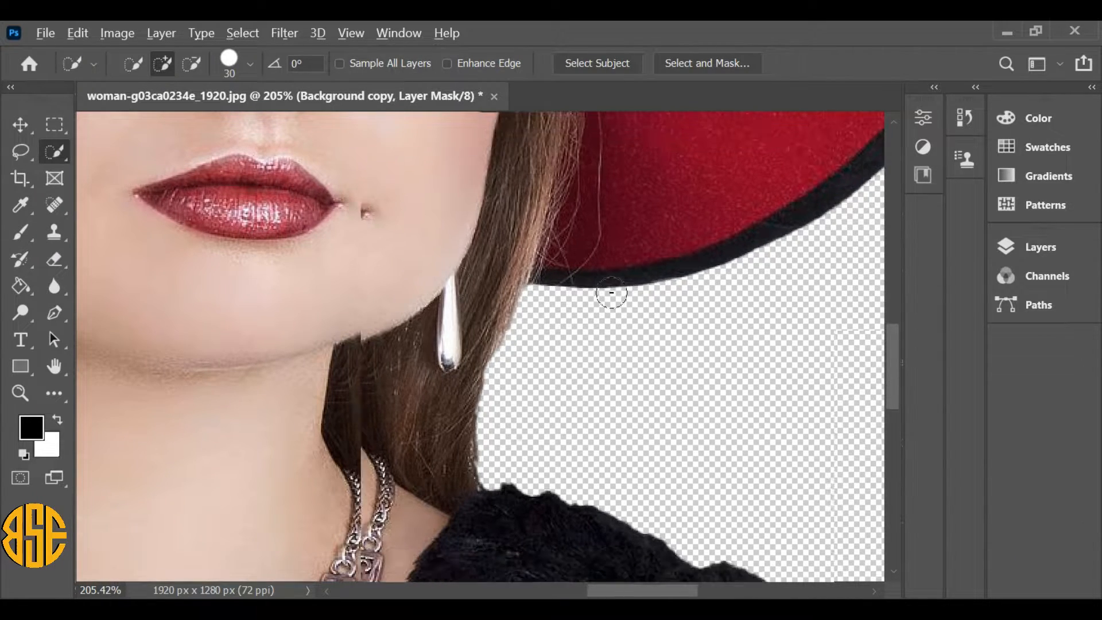
Show the original Background layer, hide the masked Background copy, and make Background the active layer.
scroll(358, 275, down, 5)
scroll(363, 282, down, 8)
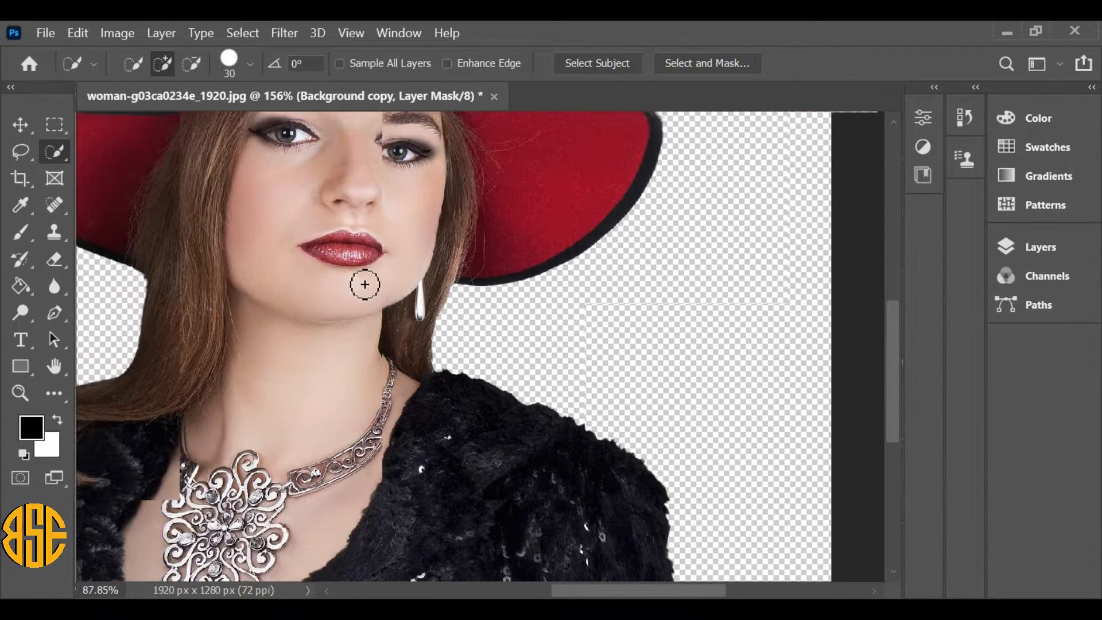
scroll(401, 283, up, 3)
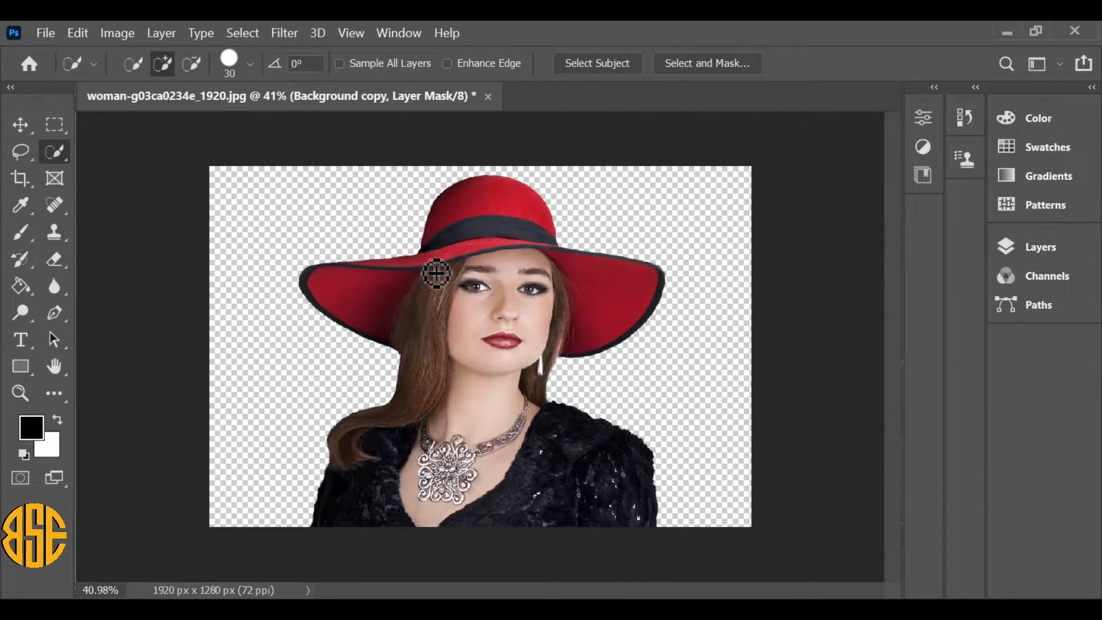
click(1068, 247)
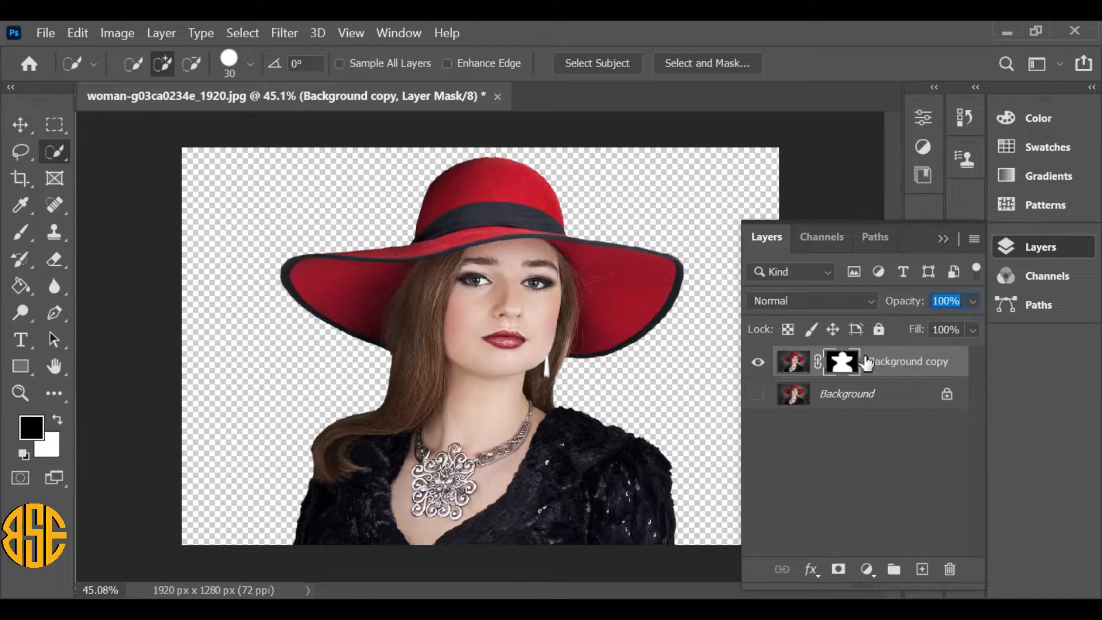
click(751, 396)
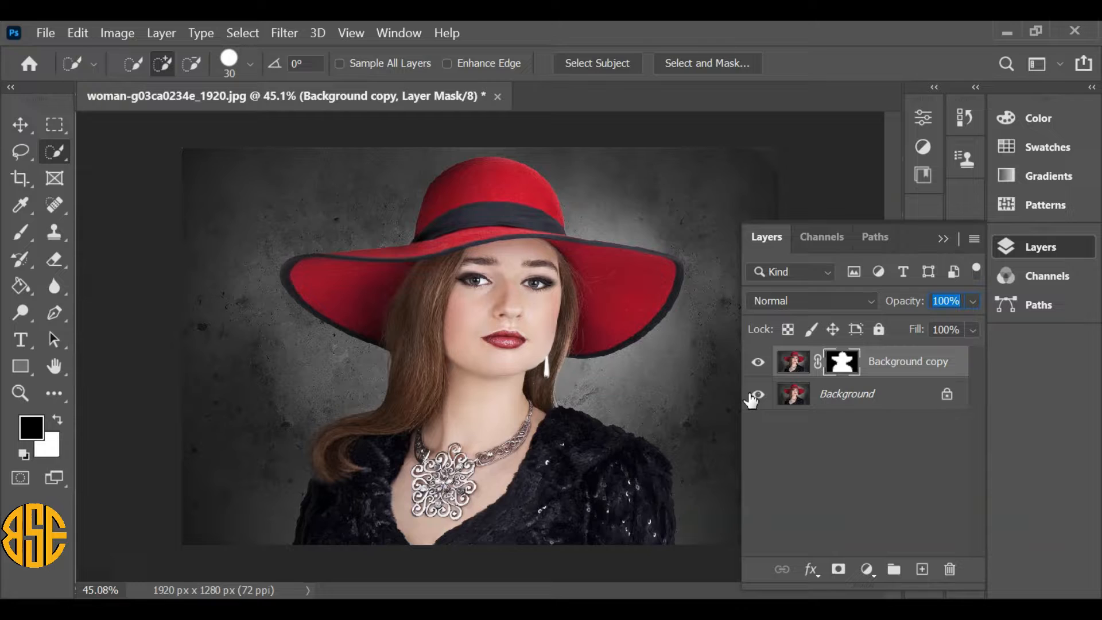
click(753, 363)
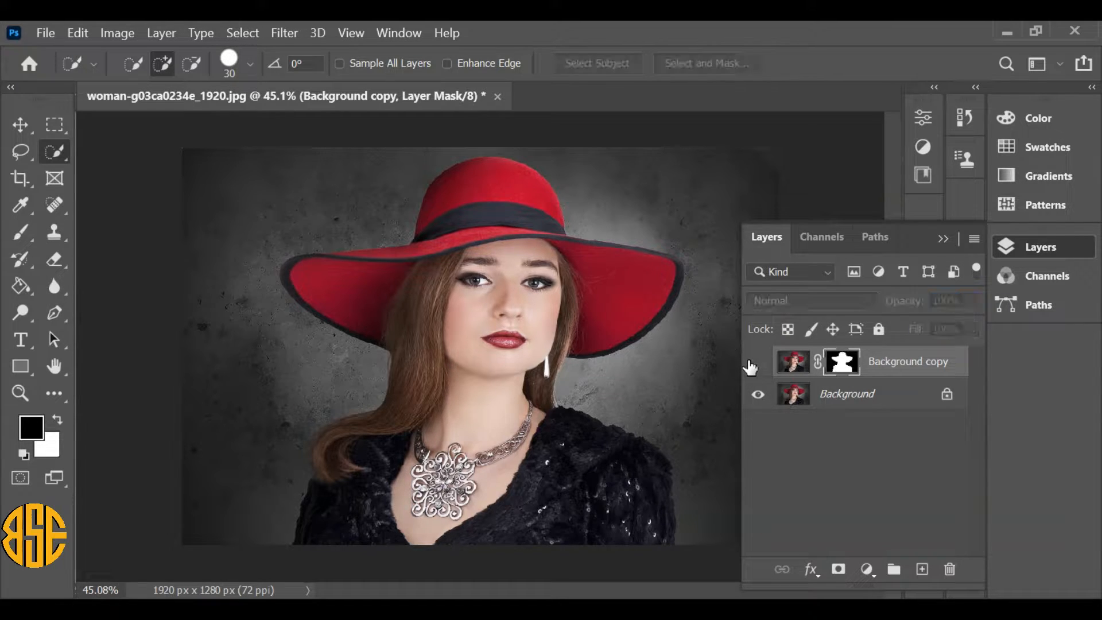
click(856, 401)
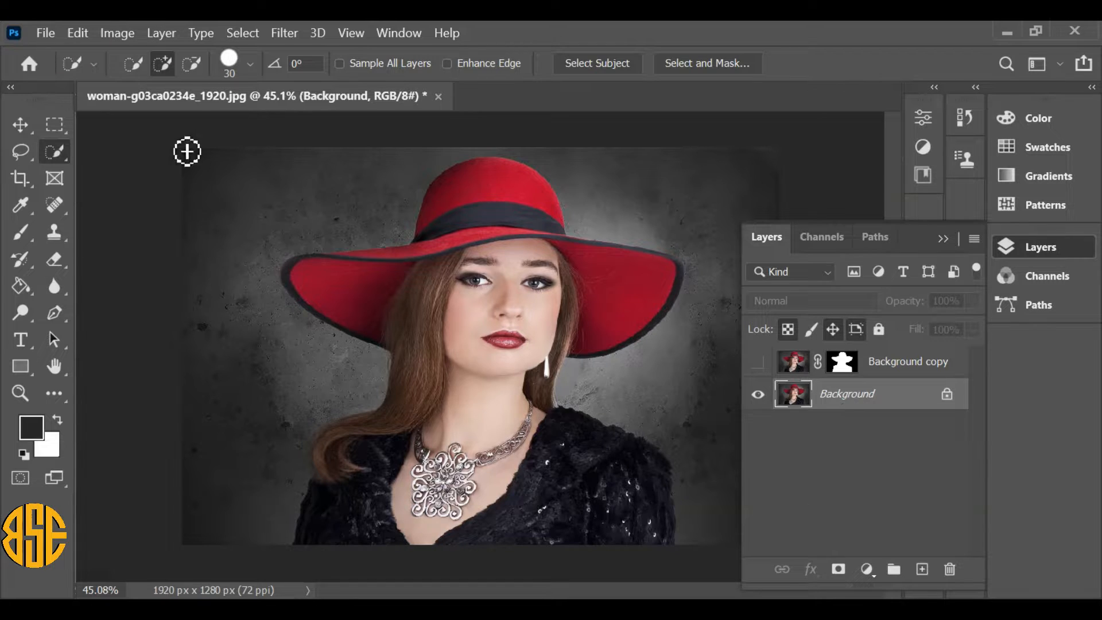
Duplicate the Background layer using Layer Via Copy and leave the original Background hidden.
click(159, 33)
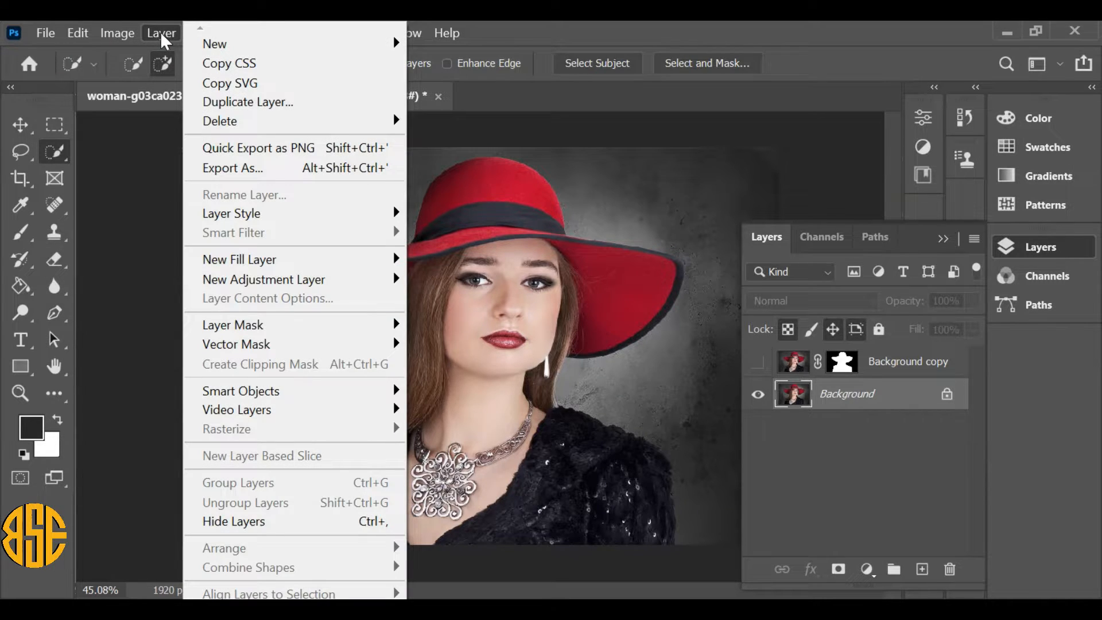
mouse_move(256, 49)
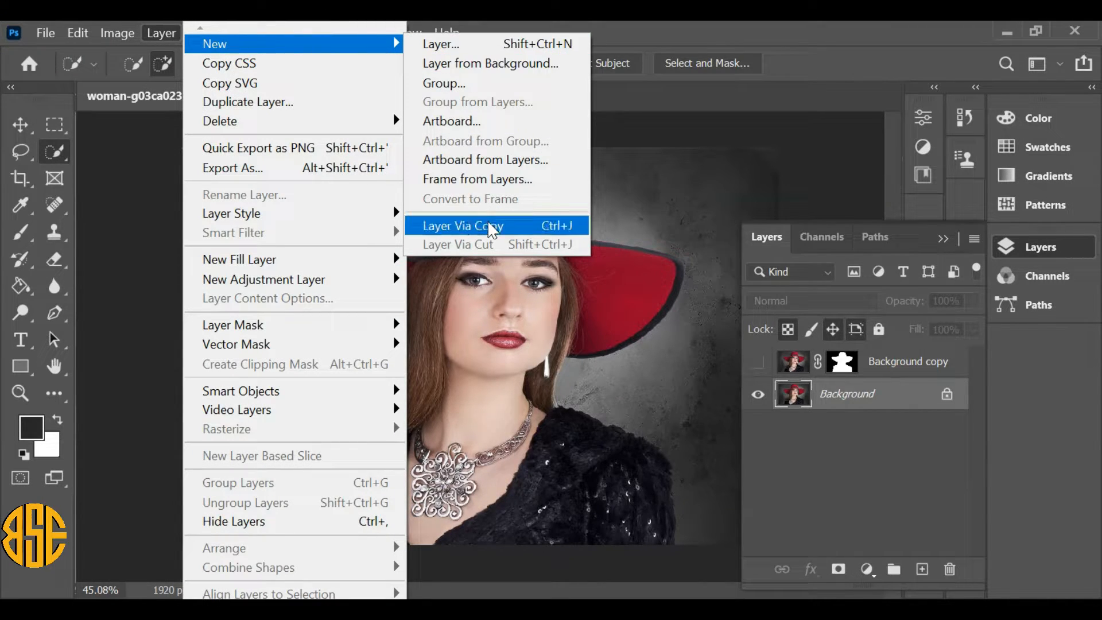
click(540, 226)
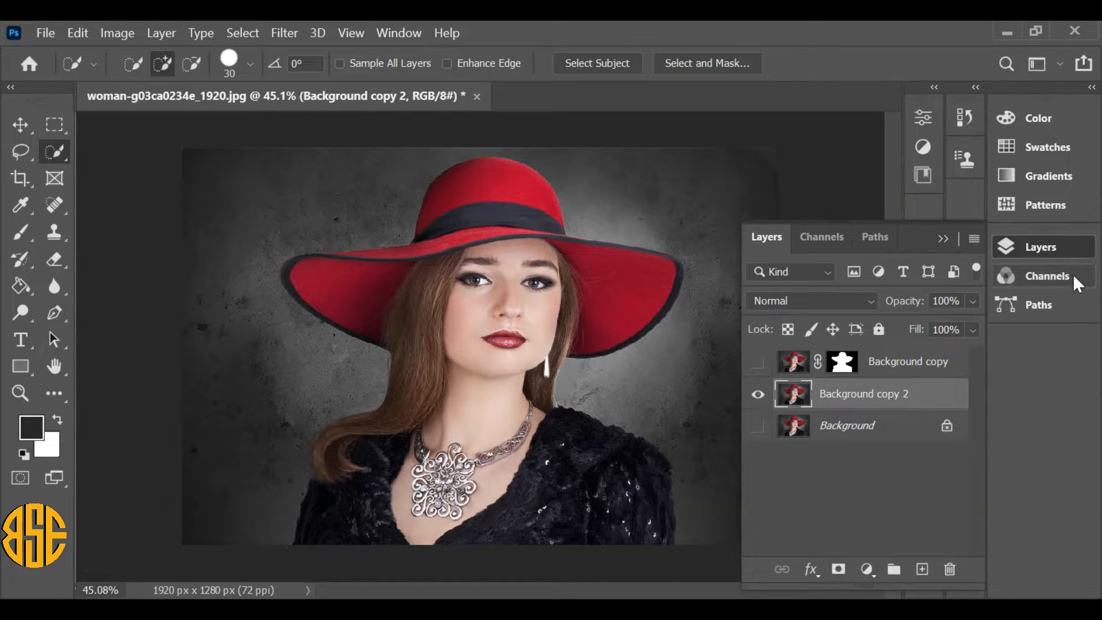
click(1039, 246)
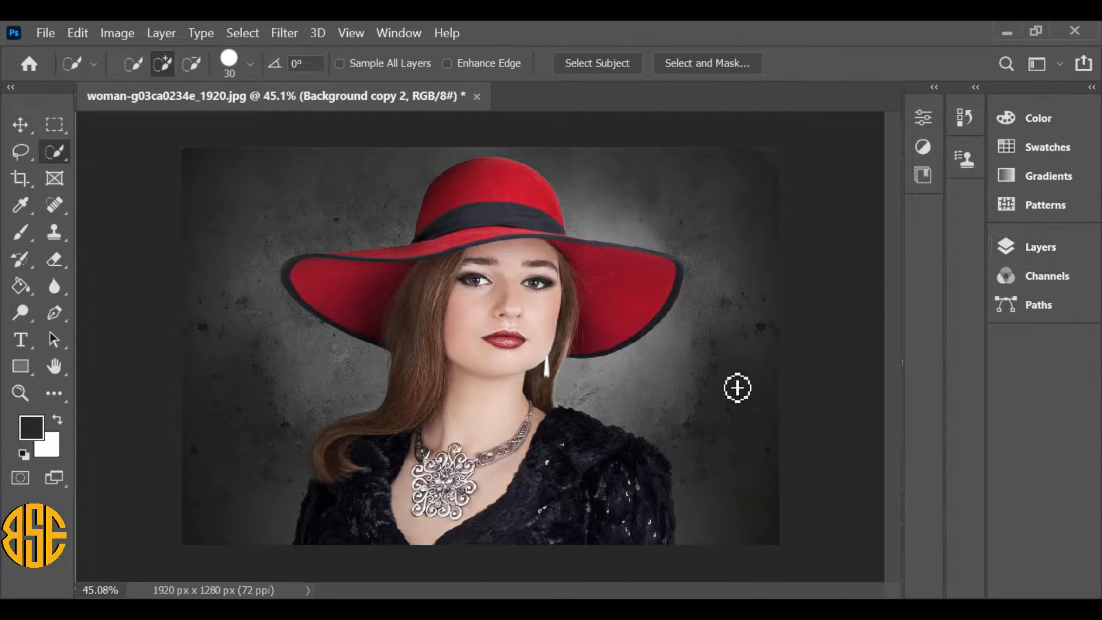
Draw a loose freehand Lasso selection around the woman and her hat, leaving a small margin of background.
click(21, 152)
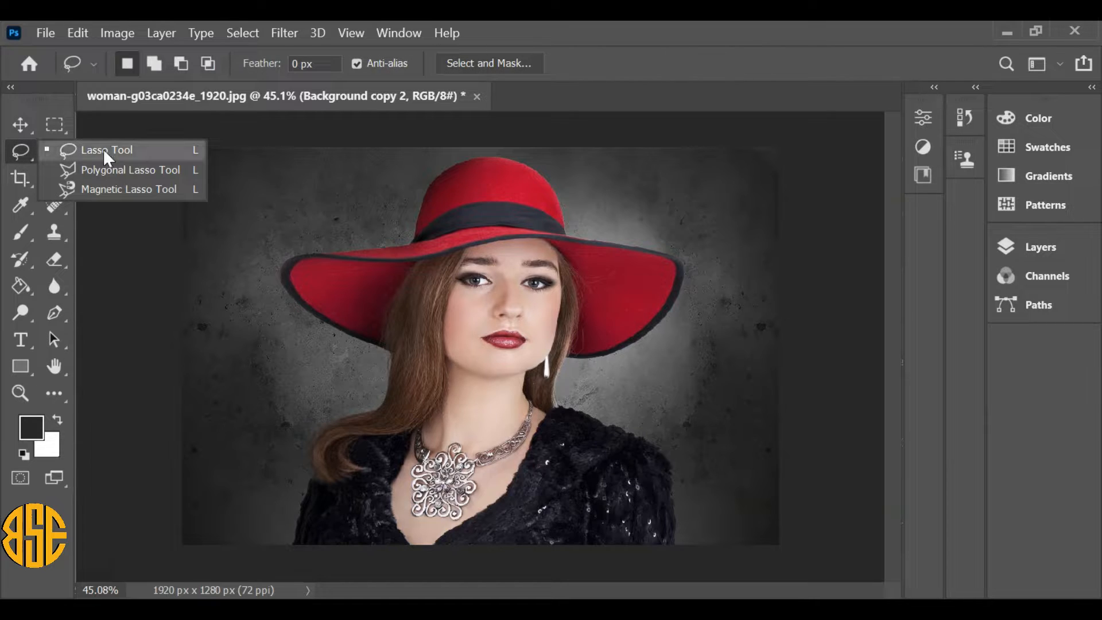
click(151, 153)
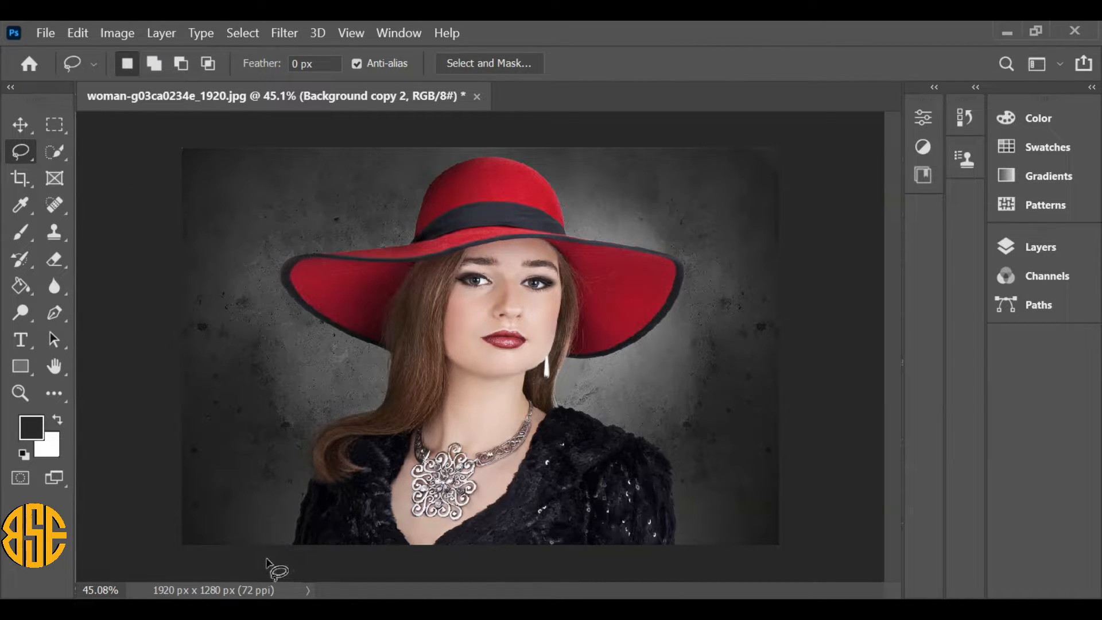
mouse_move(272, 556)
mouse_down()
mouse_move(302, 421)
mouse_move(367, 389)
mouse_move(379, 361)
mouse_move(282, 304)
mouse_move(270, 268)
mouse_move(280, 246)
mouse_move(395, 216)
mouse_move(444, 153)
mouse_move(512, 143)
mouse_move(556, 161)
mouse_move(584, 217)
mouse_move(666, 241)
mouse_move(694, 261)
mouse_move(676, 322)
mouse_move(584, 373)
mouse_move(573, 397)
mouse_move(639, 421)
mouse_move(674, 459)
mouse_move(681, 512)
mouse_move(669, 555)
mouse_move(290, 591)
mouse_up()
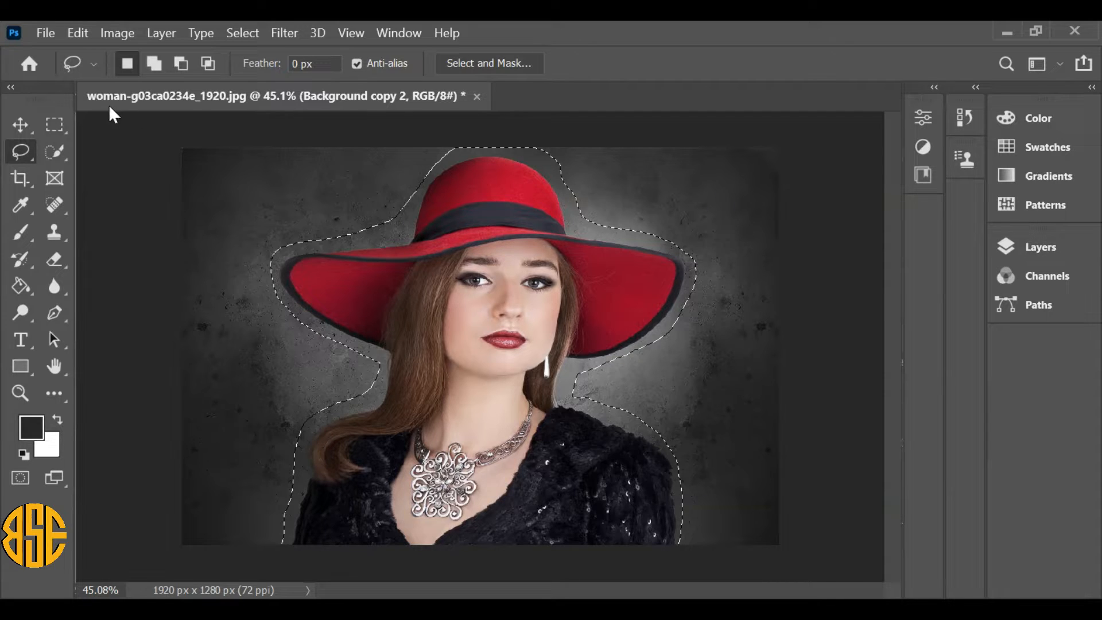
Fill the selected area around the woman using Content-Aware with Color Adaptation, Normal mode and 100% opacity, and clear the selection.
click(76, 35)
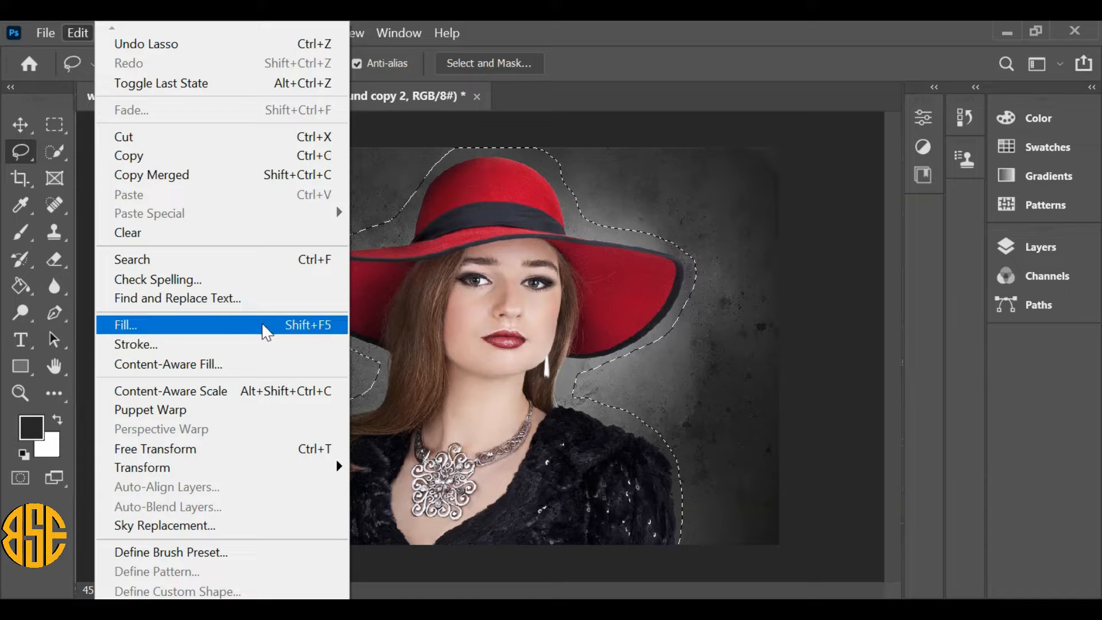
click(161, 325)
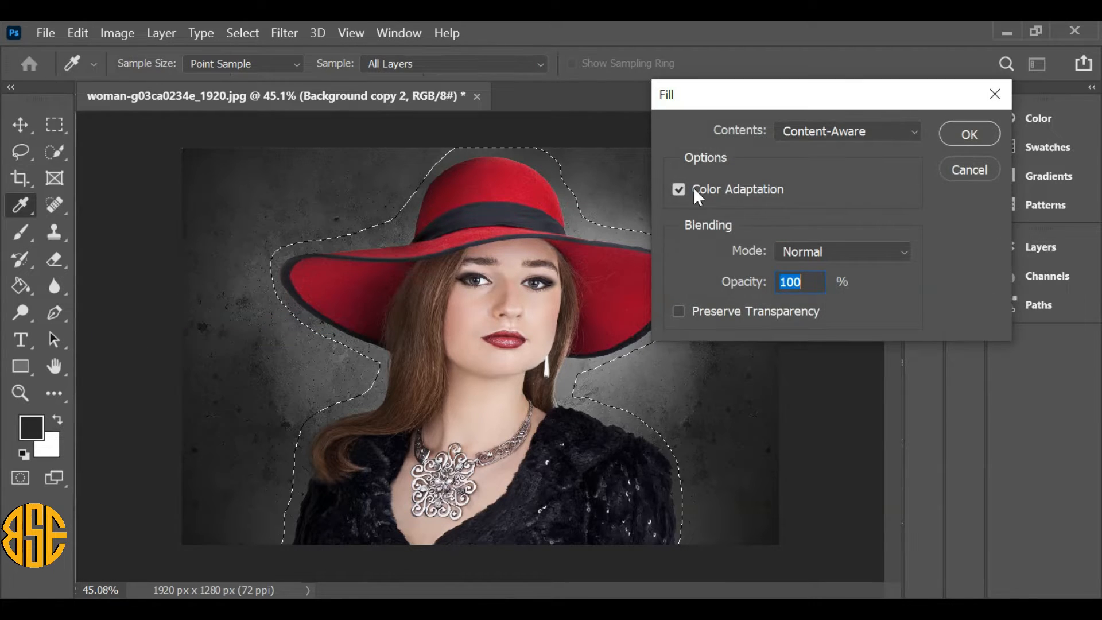
click(827, 133)
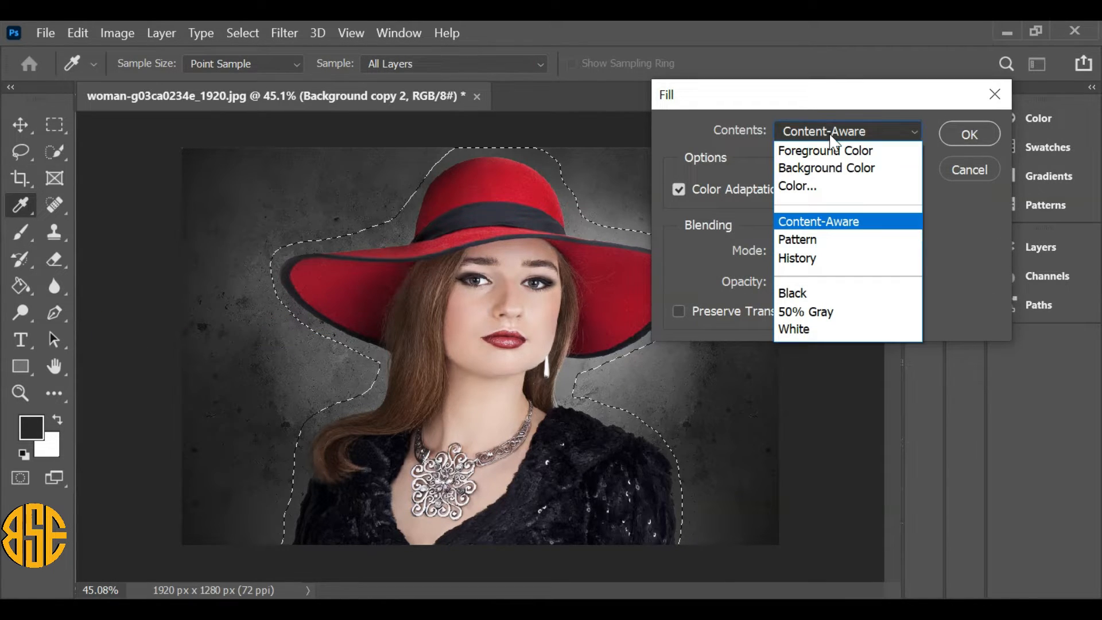
click(827, 224)
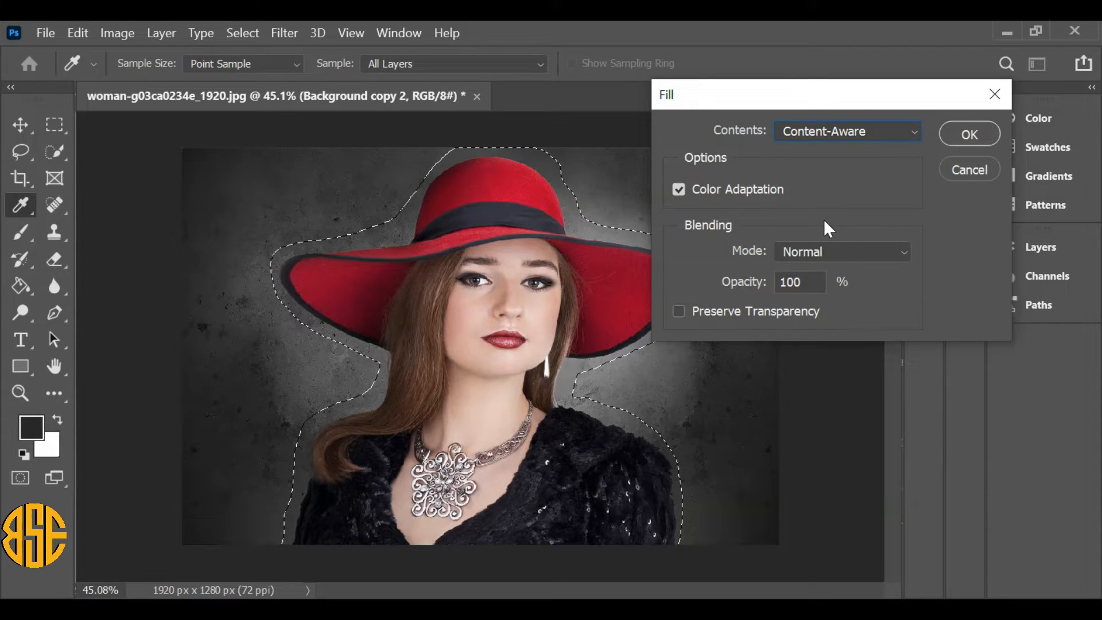
click(968, 133)
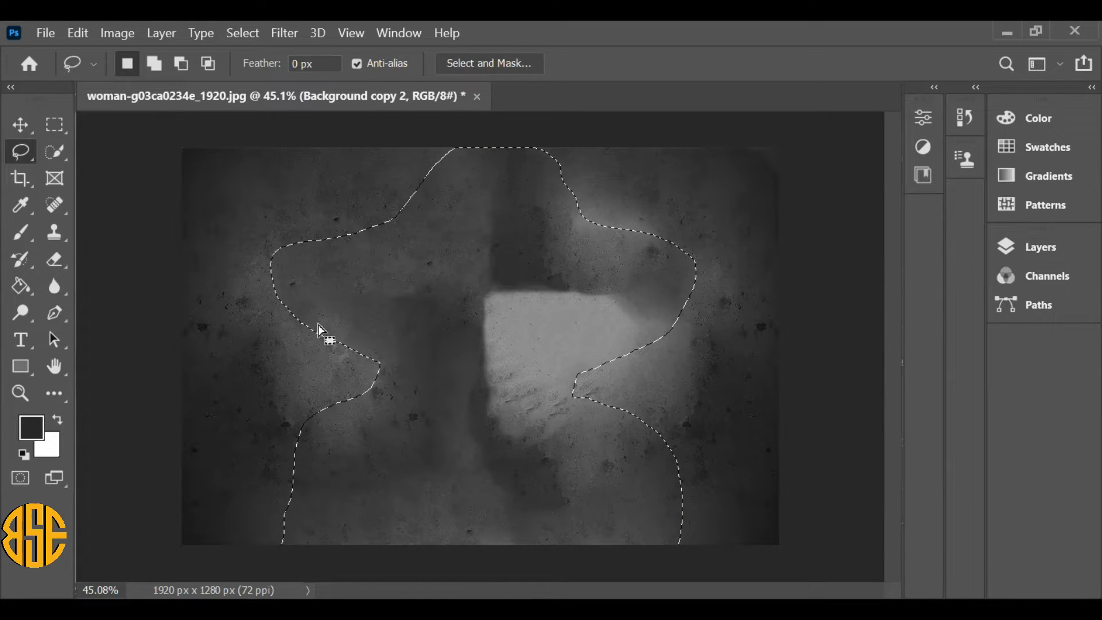
click(246, 34)
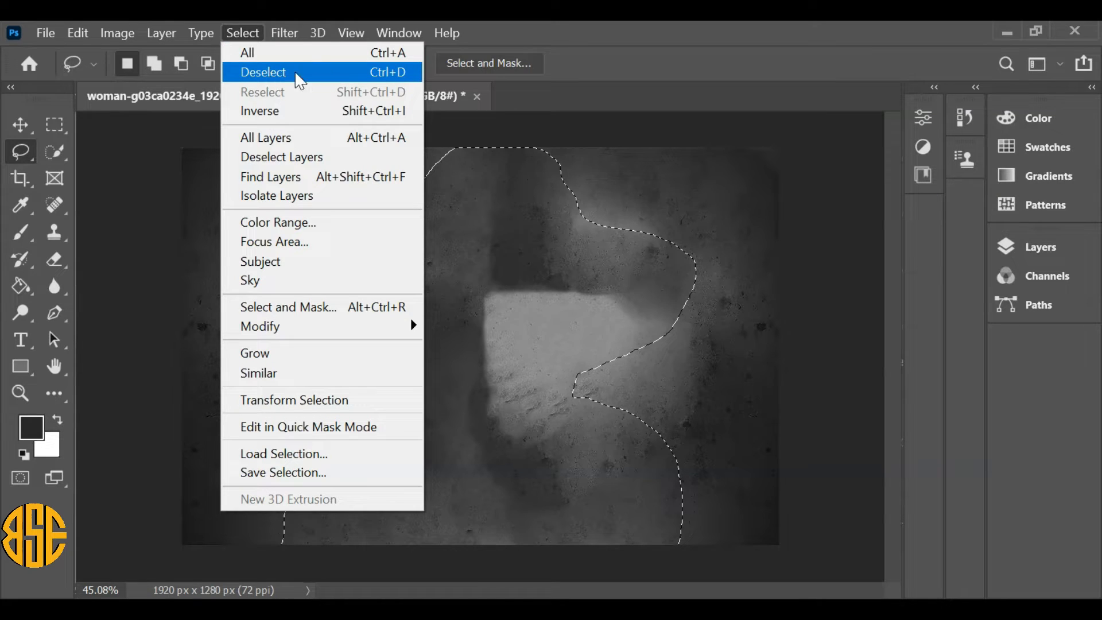
click(316, 74)
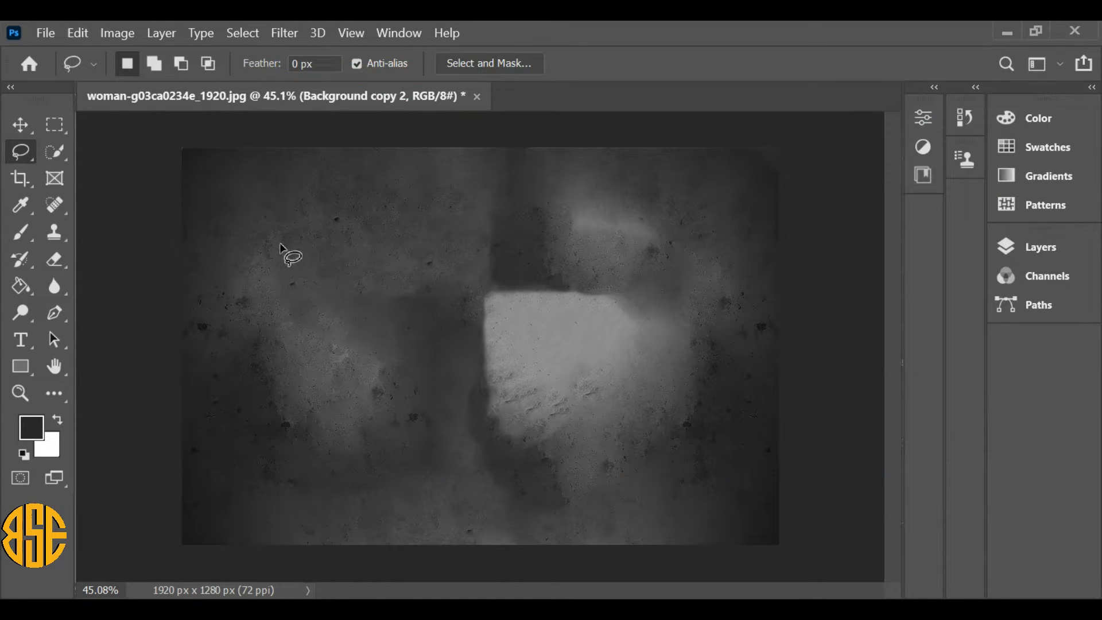
Apply a Lens Blur to Background copy 2 with a Hexagon (6) iris, radius 100 and specular threshold 255.
click(285, 33)
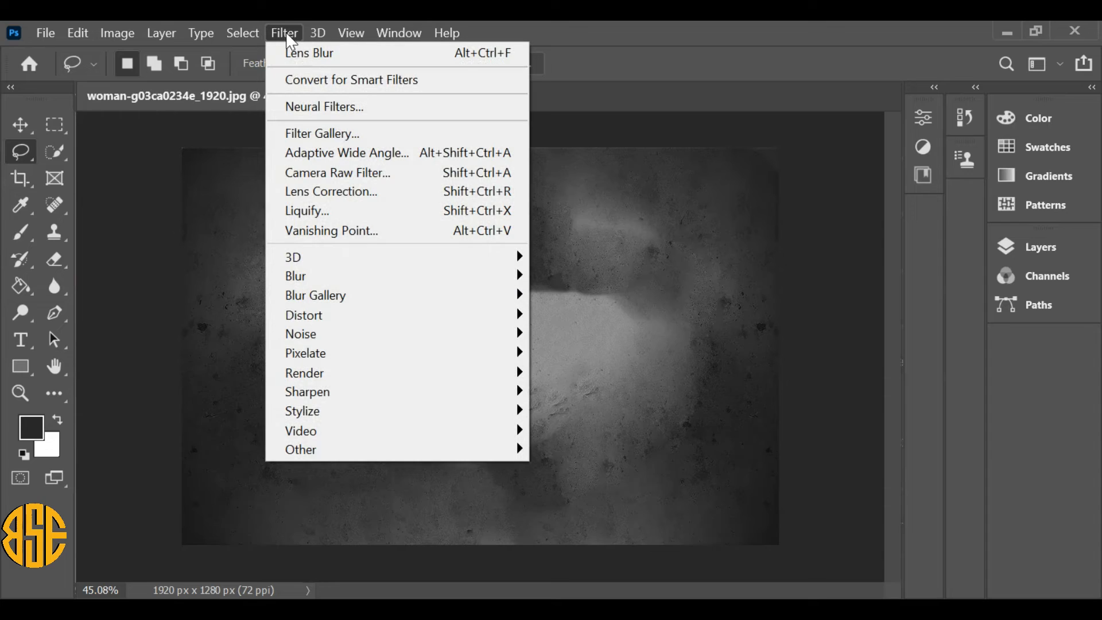
mouse_move(347, 285)
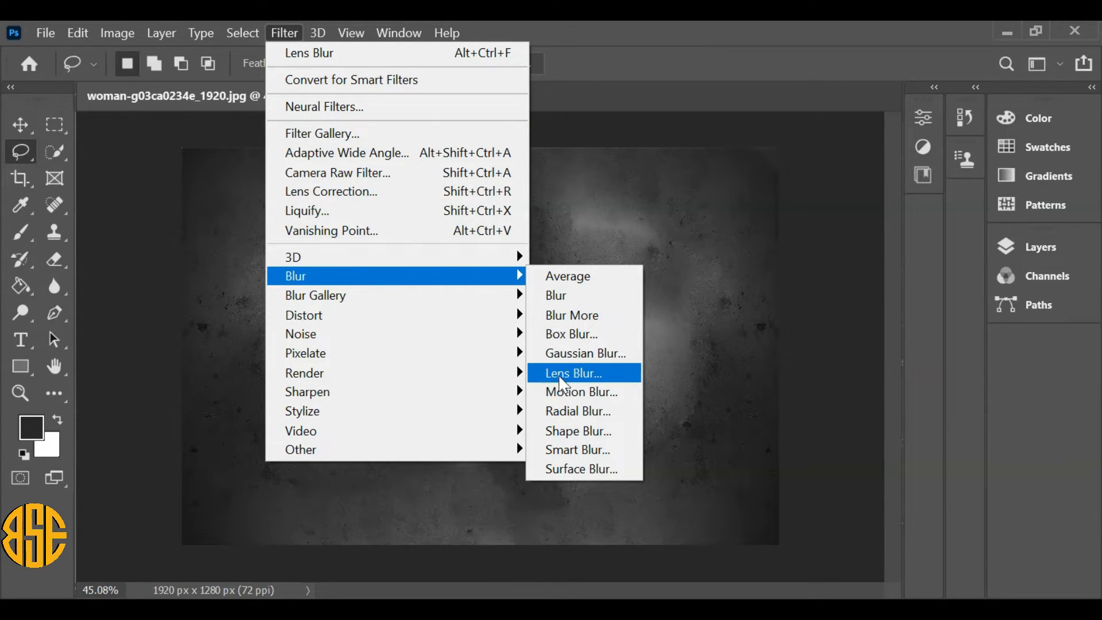
click(571, 374)
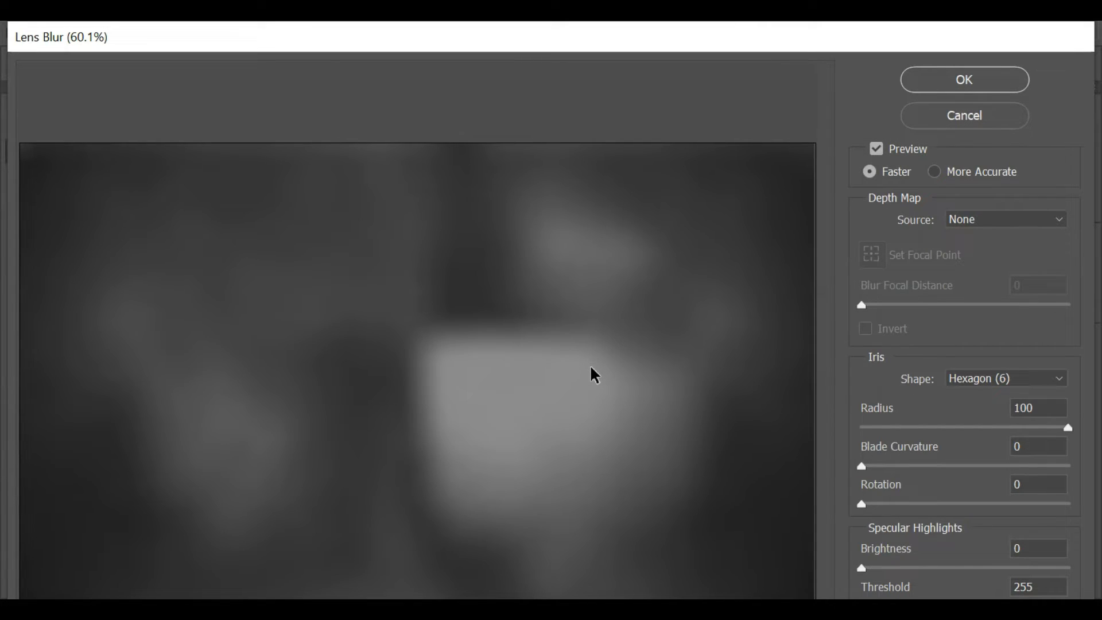
click(970, 377)
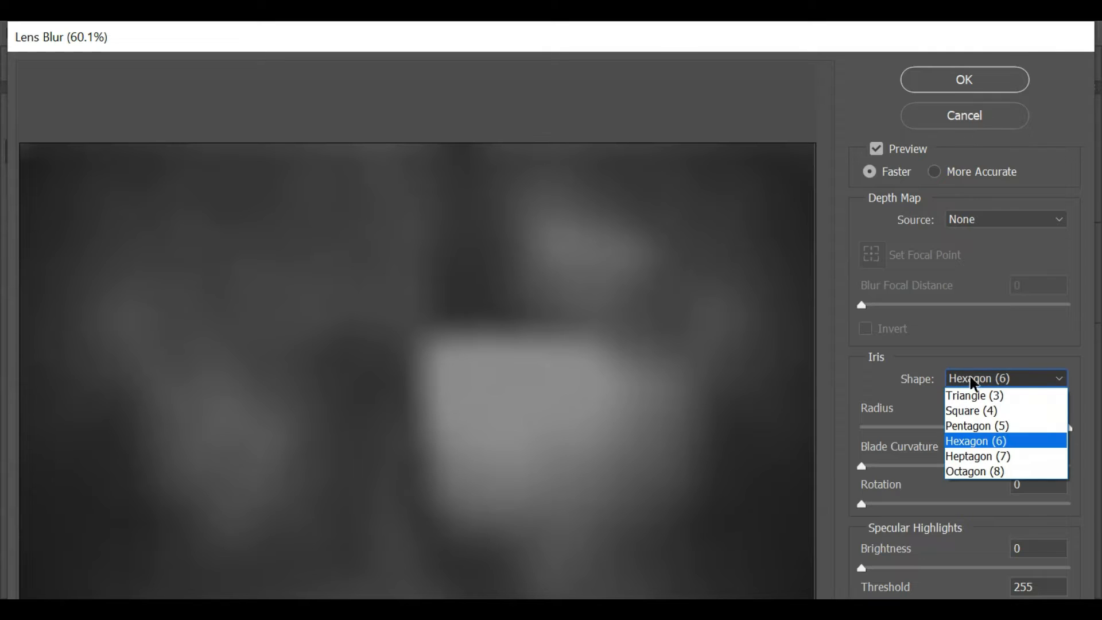
click(980, 442)
drag(1068, 428, 1078, 428)
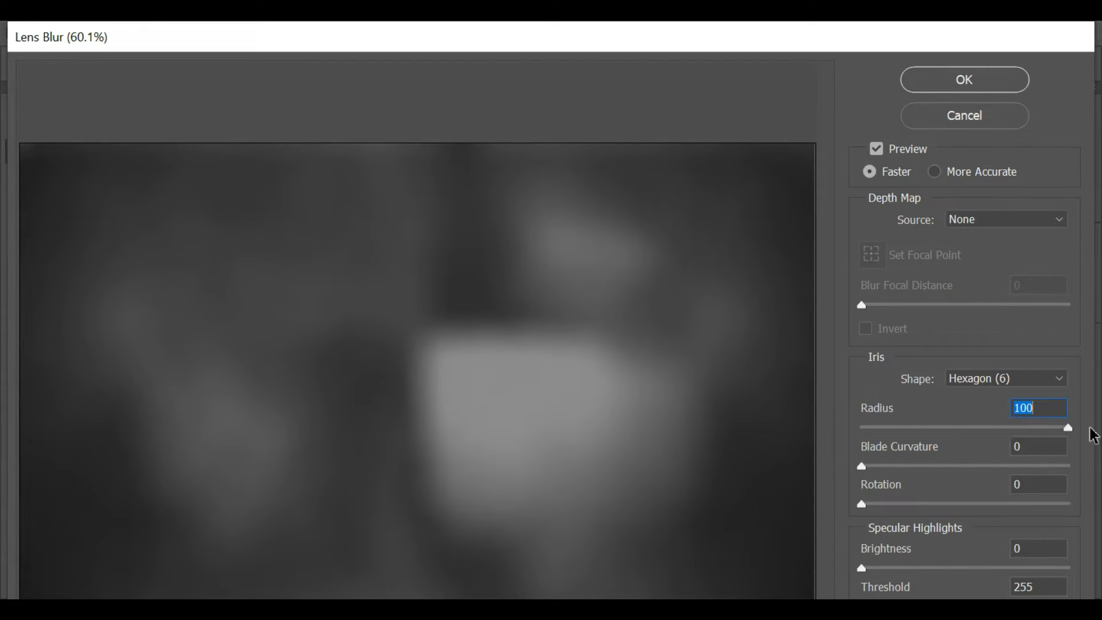
click(1054, 578)
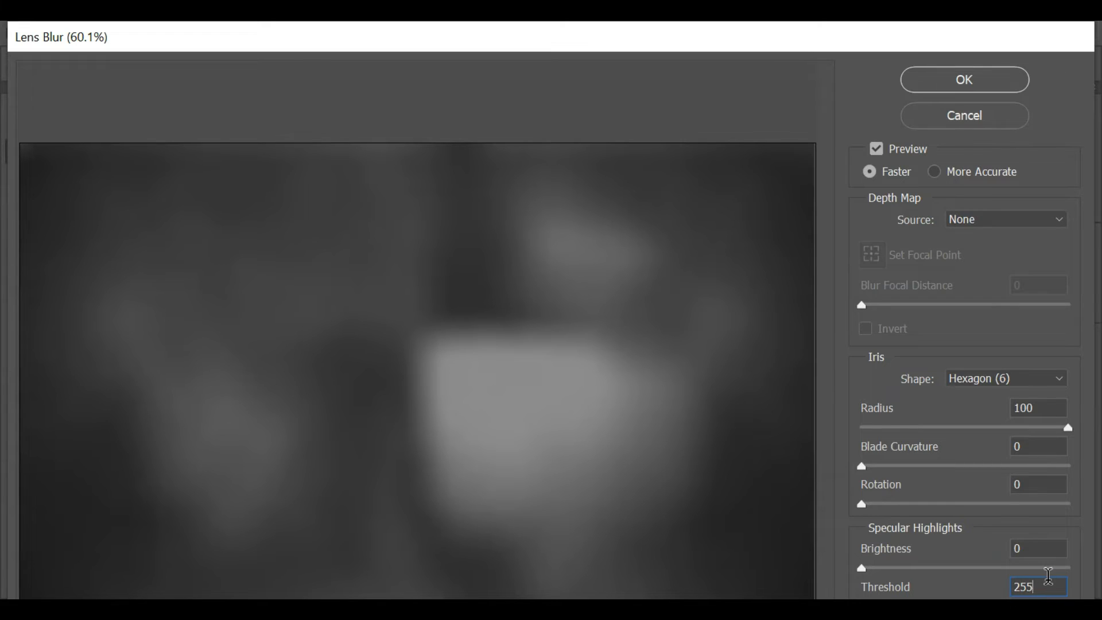
click(974, 84)
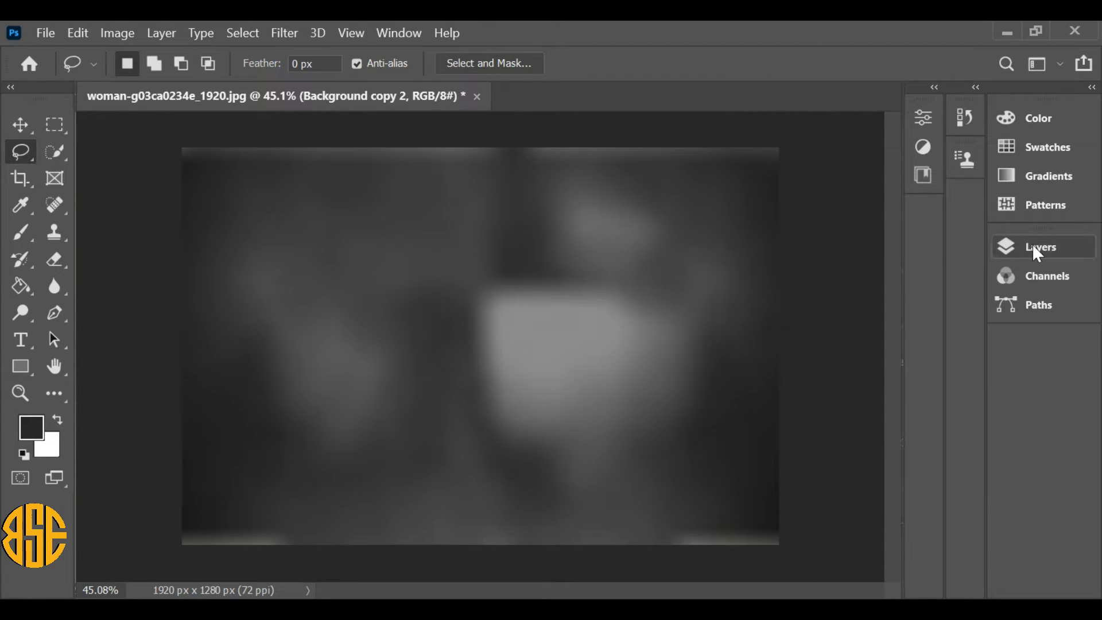
Show the masked Background copy layer over the blurred background and make it the active layer.
click(1039, 245)
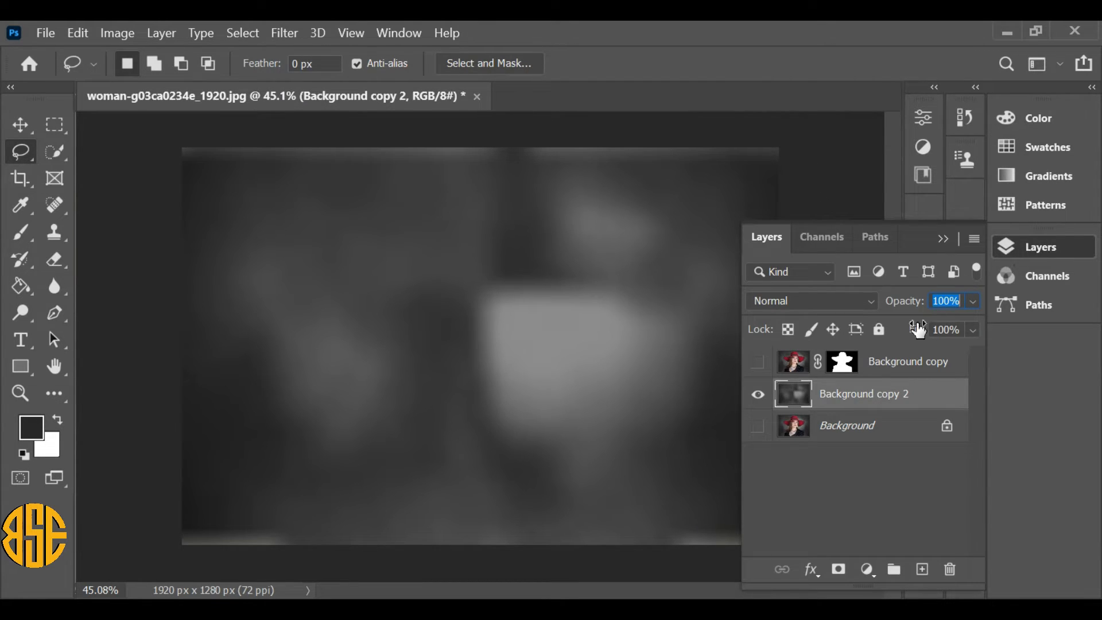
click(757, 361)
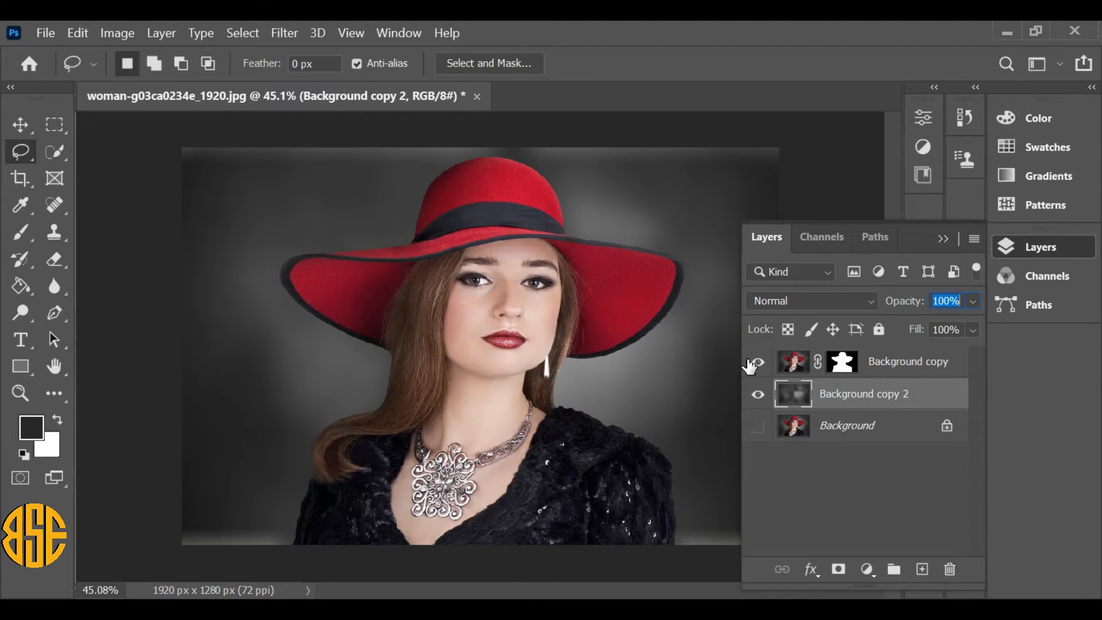
click(913, 365)
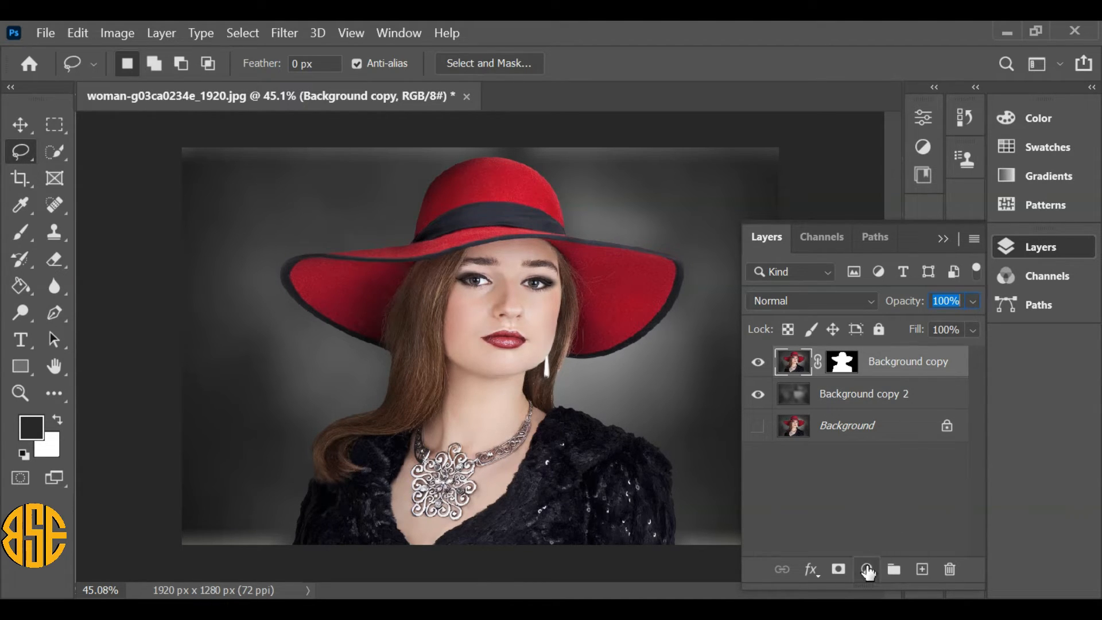
Add a Color Lookup adjustment layer above Background copy using the 3Strip.look 3DLUT file.
click(867, 570)
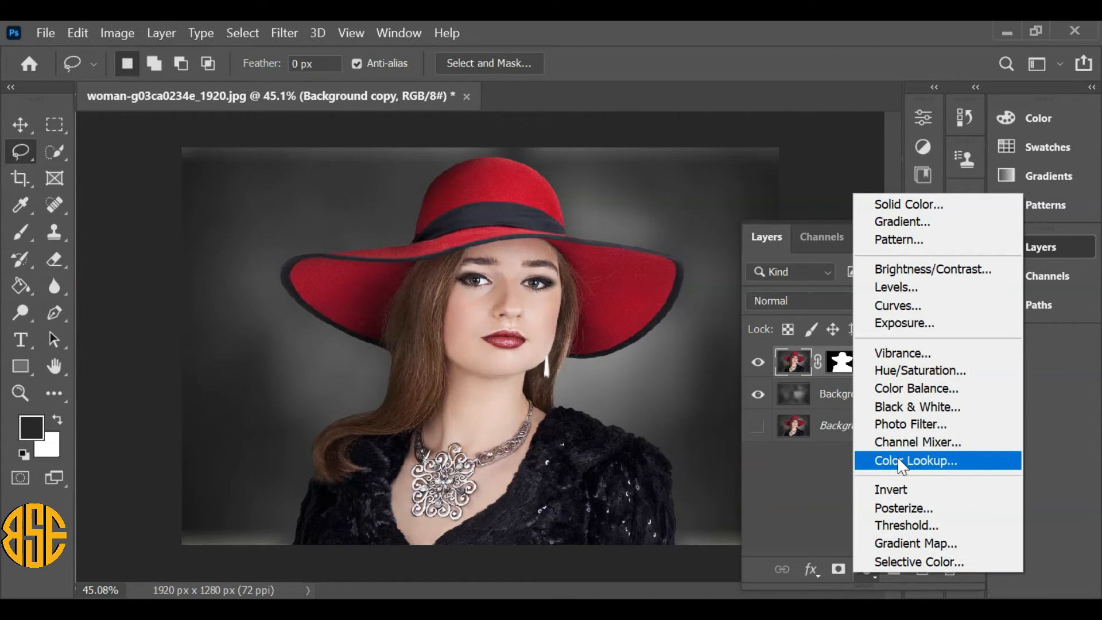
click(946, 461)
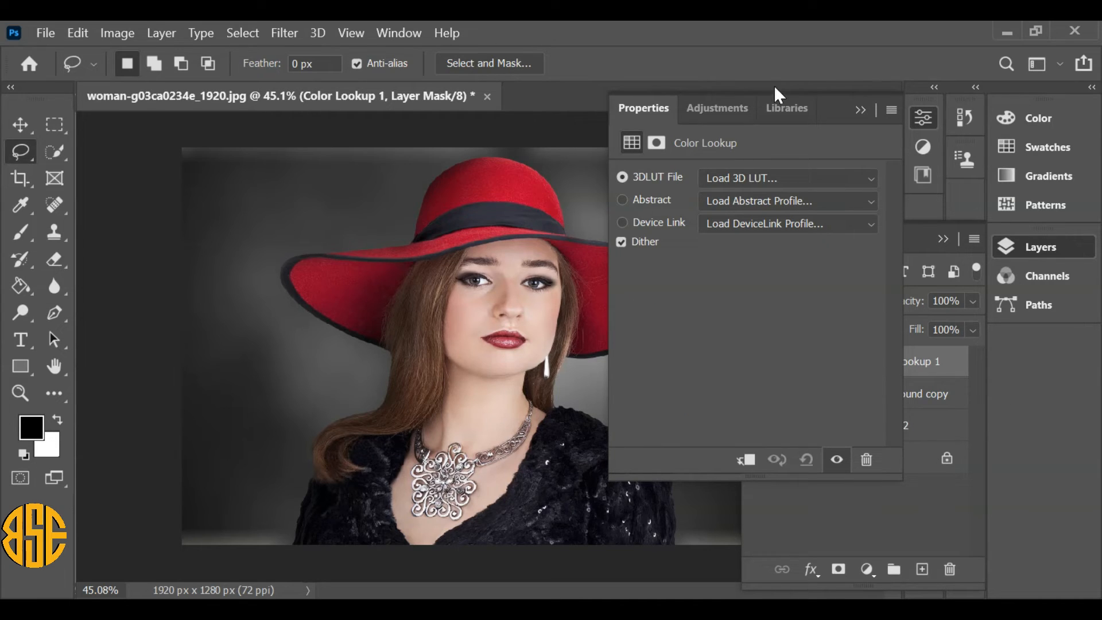
click(779, 177)
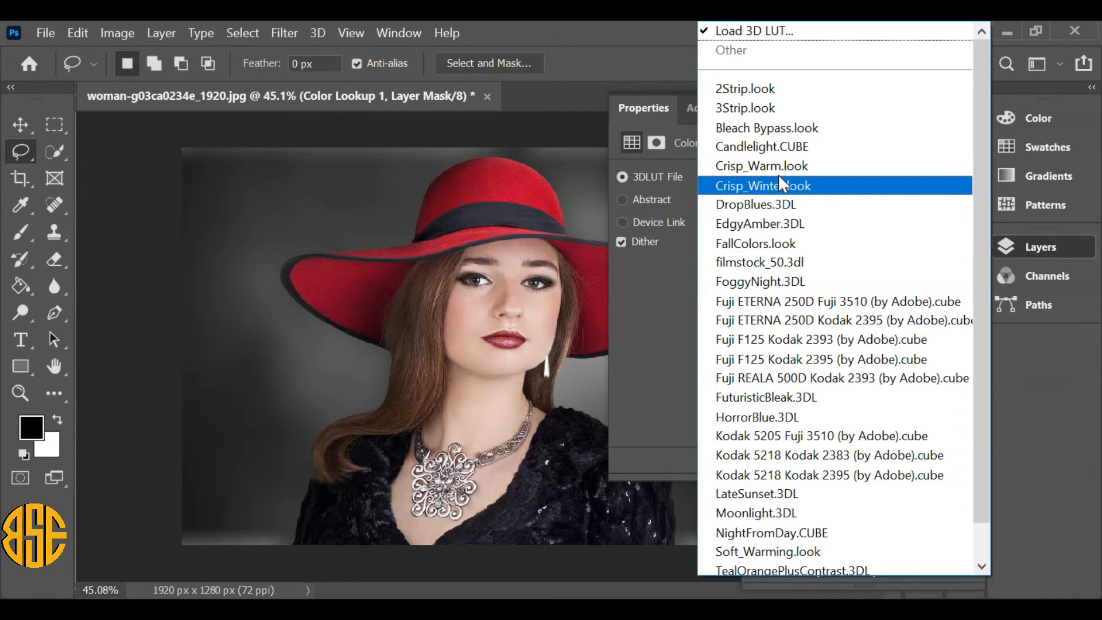
click(788, 108)
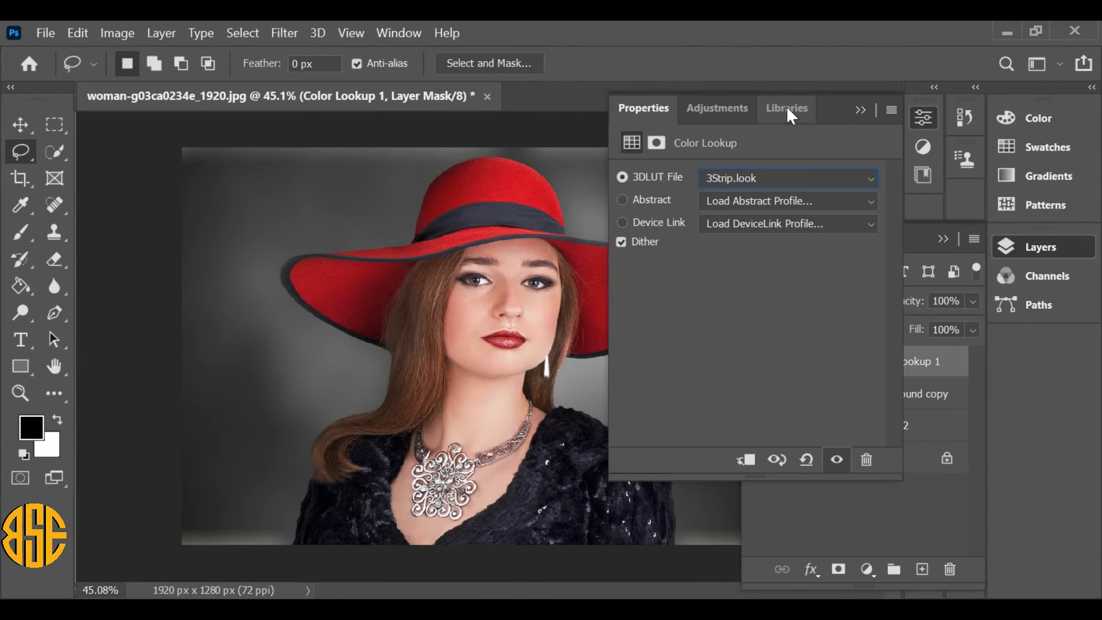
click(868, 112)
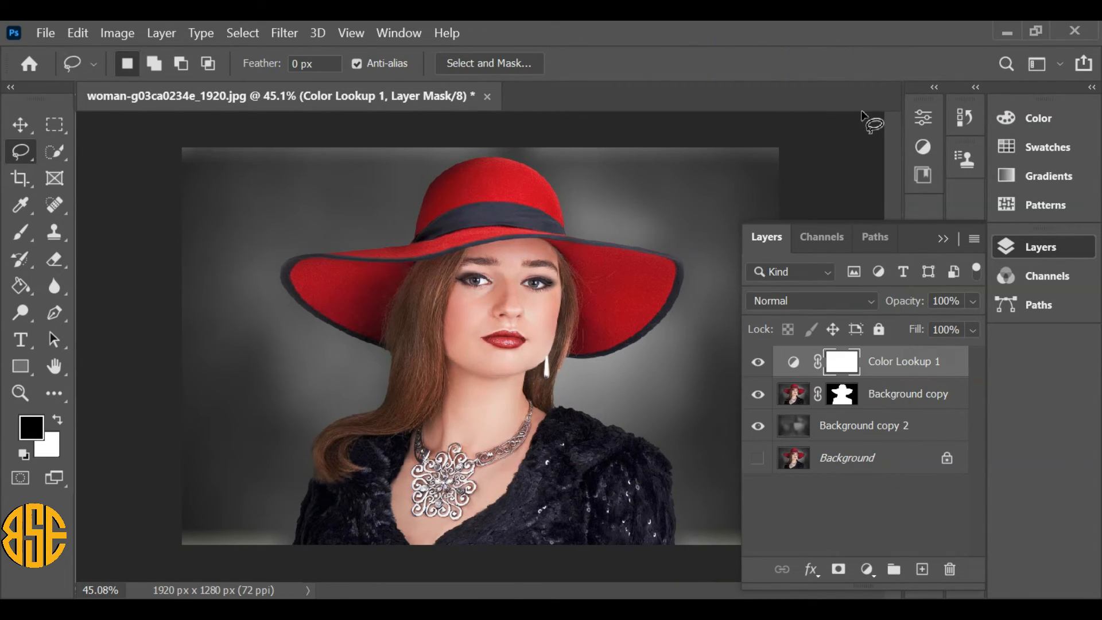
Set the Color Lookup layer's opacity to 50% and toggle its visibility off and on to compare the effect.
click(959, 301)
text(50)
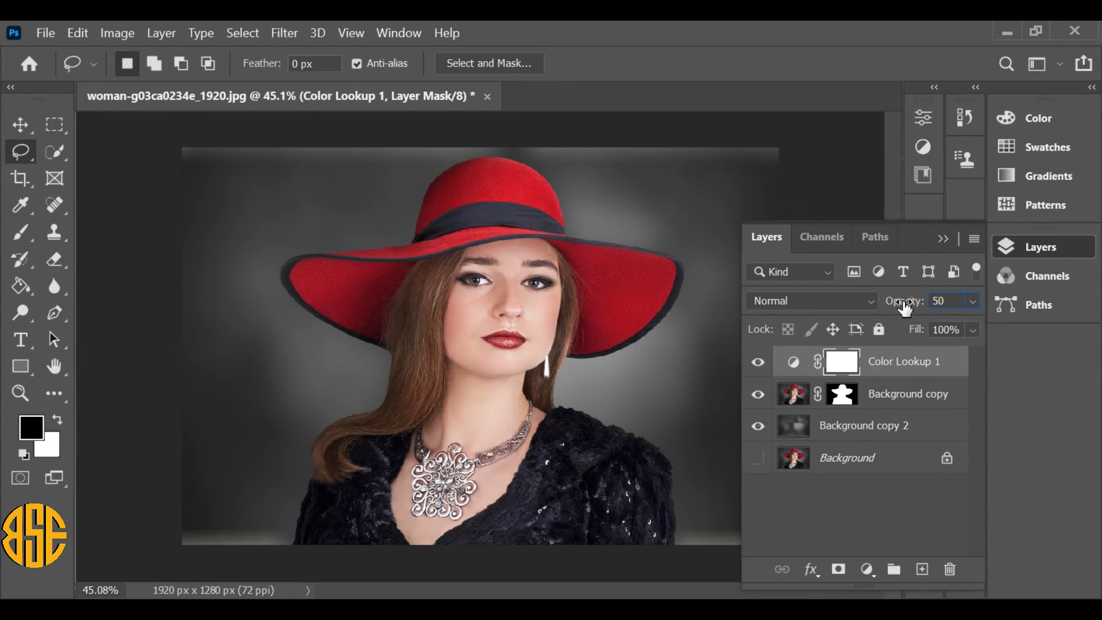
click(913, 365)
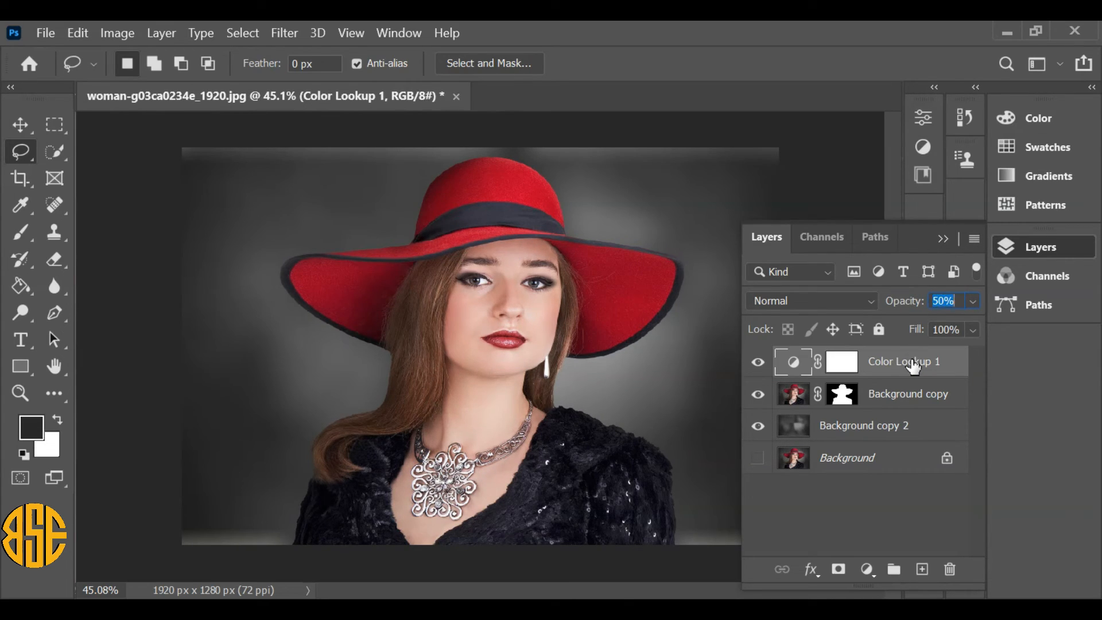
click(756, 363)
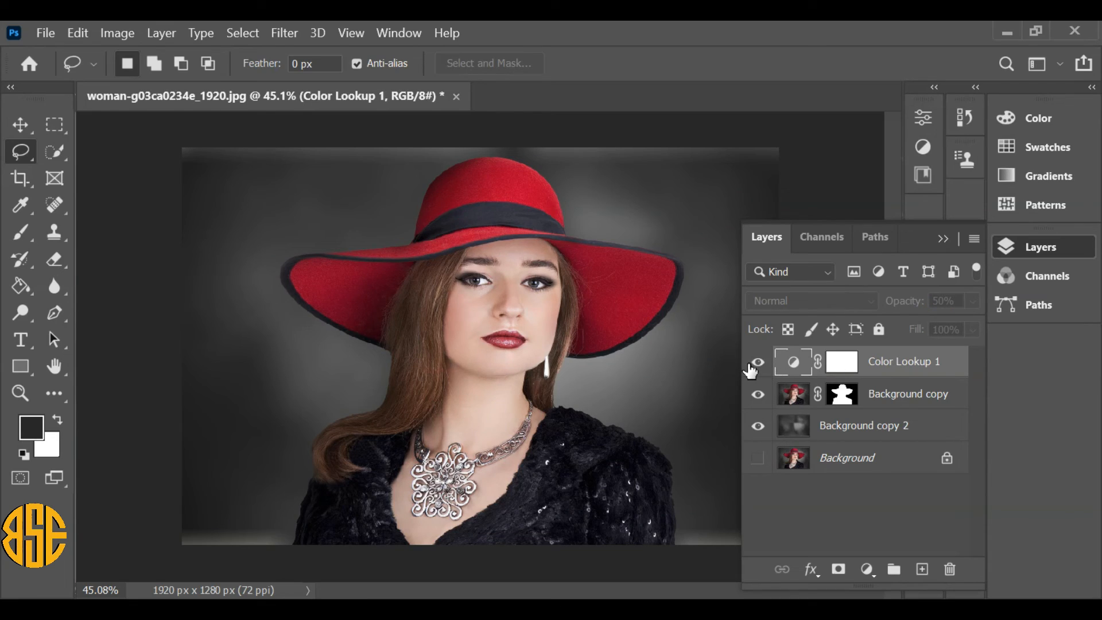
click(750, 368)
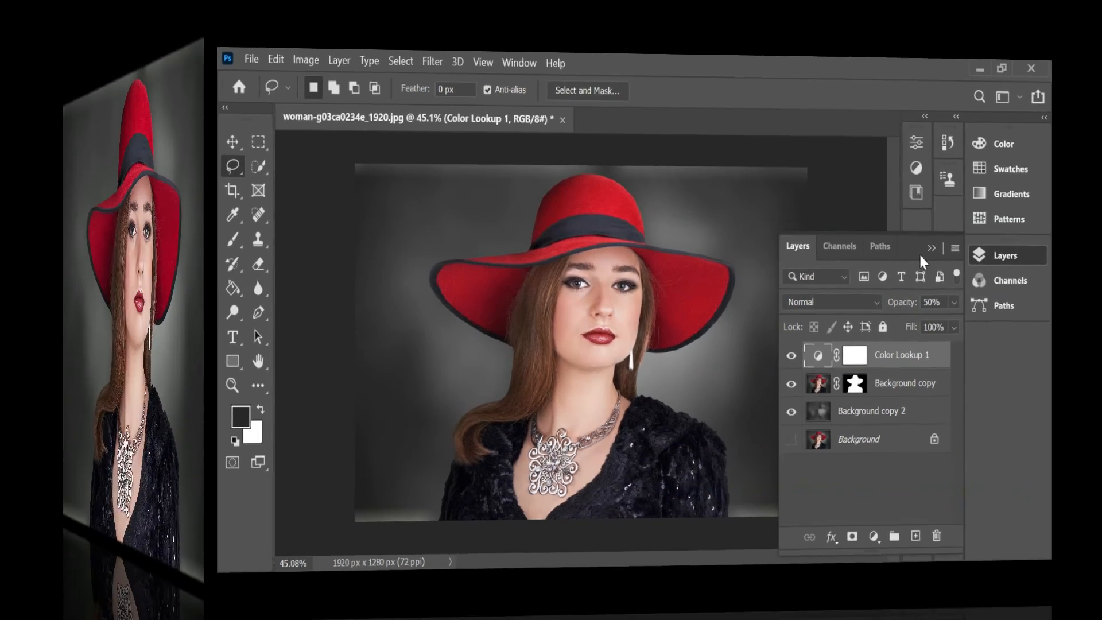